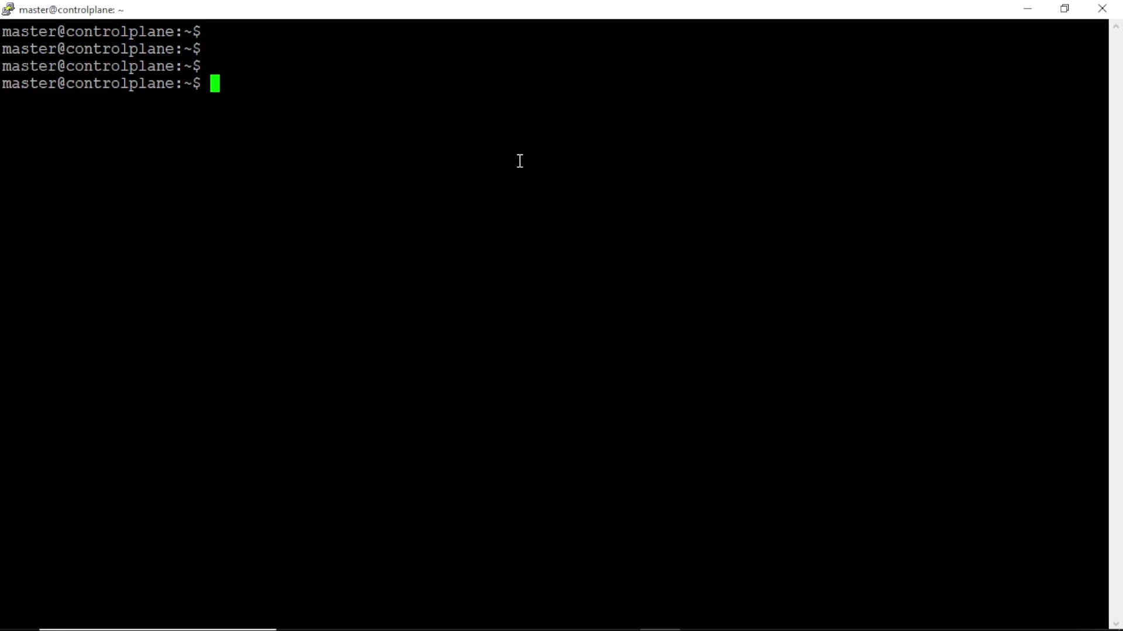
{"action": "type", "text": "cd /home/"}
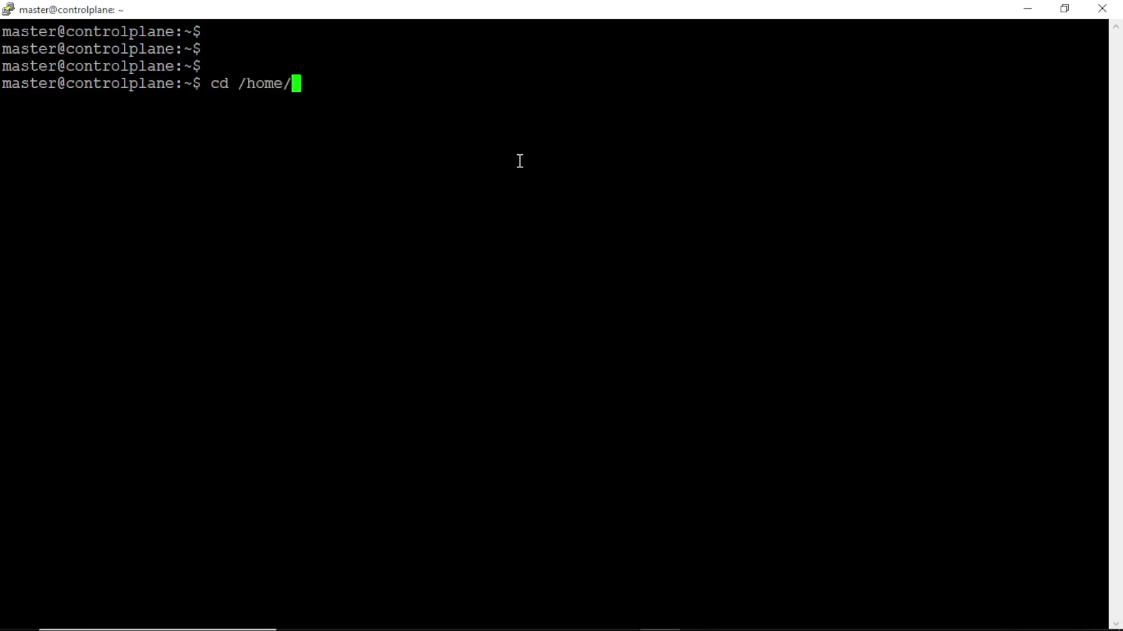
{"action": "type", "text": "master/"}
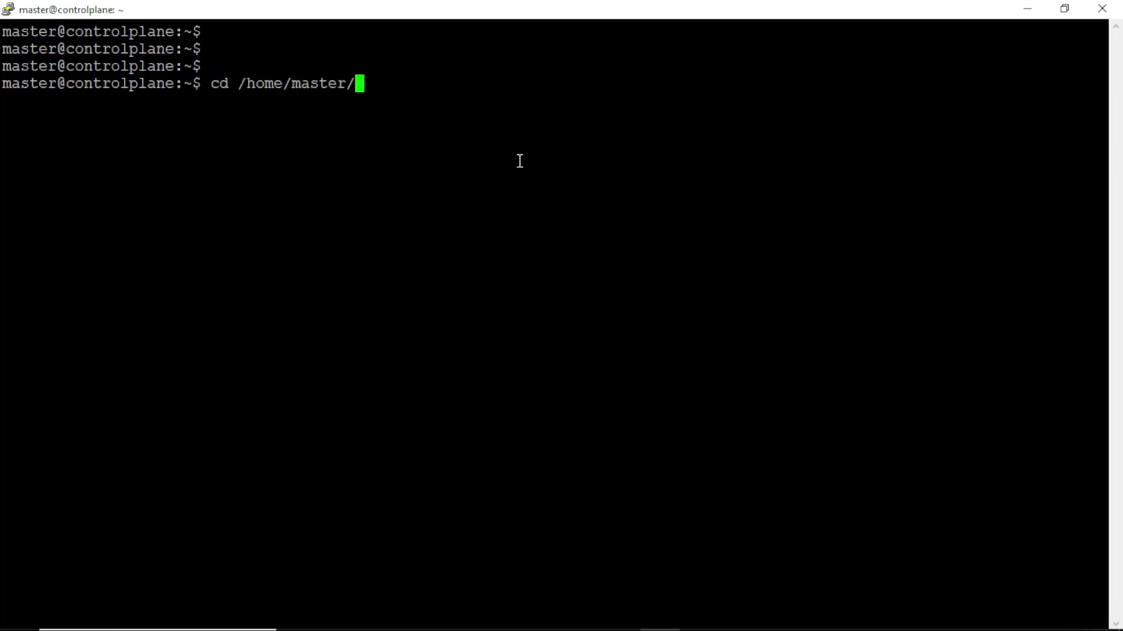
{"action": "type", "text": "opt/"}
Step: Change to /home/master/opt, list its files and print web-pod.yaml
{"action": "key", "text": "Return"}
{"action": "type", "text": "ls"}
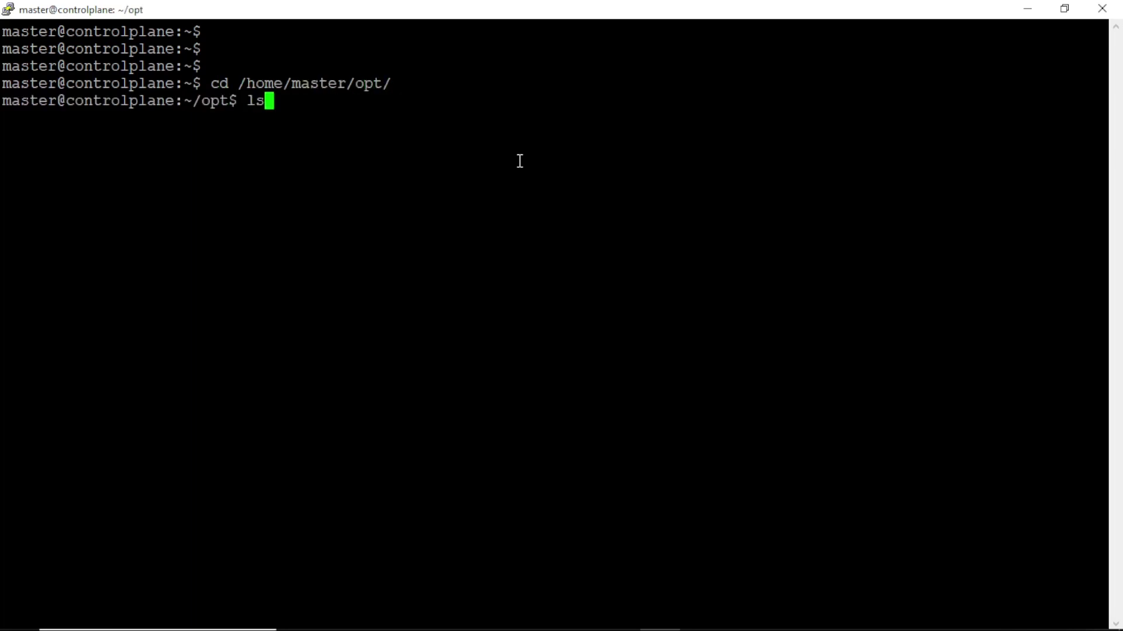
{"action": "key", "text": "Return"}
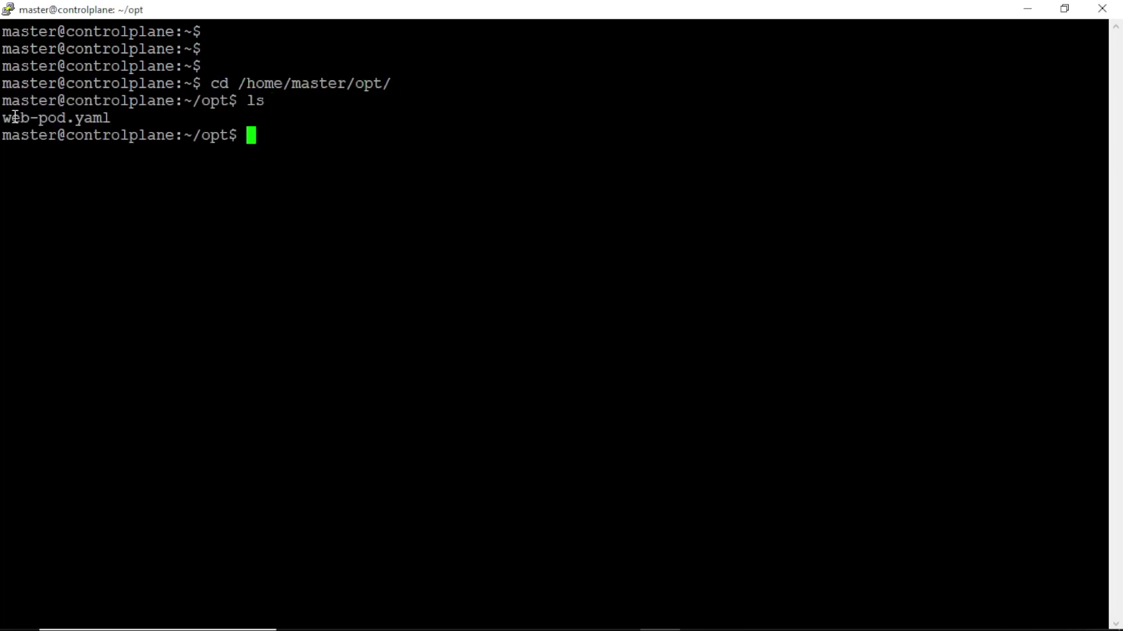
{"action": "left_click_drag", "start_coordinate": [2, 118], "coordinate": [114, 119]}
{"action": "left_click", "coordinate": [293, 133]}
{"action": "type", "text": "cat web-pod.yaml"}
{"action": "key", "text": "Return"}
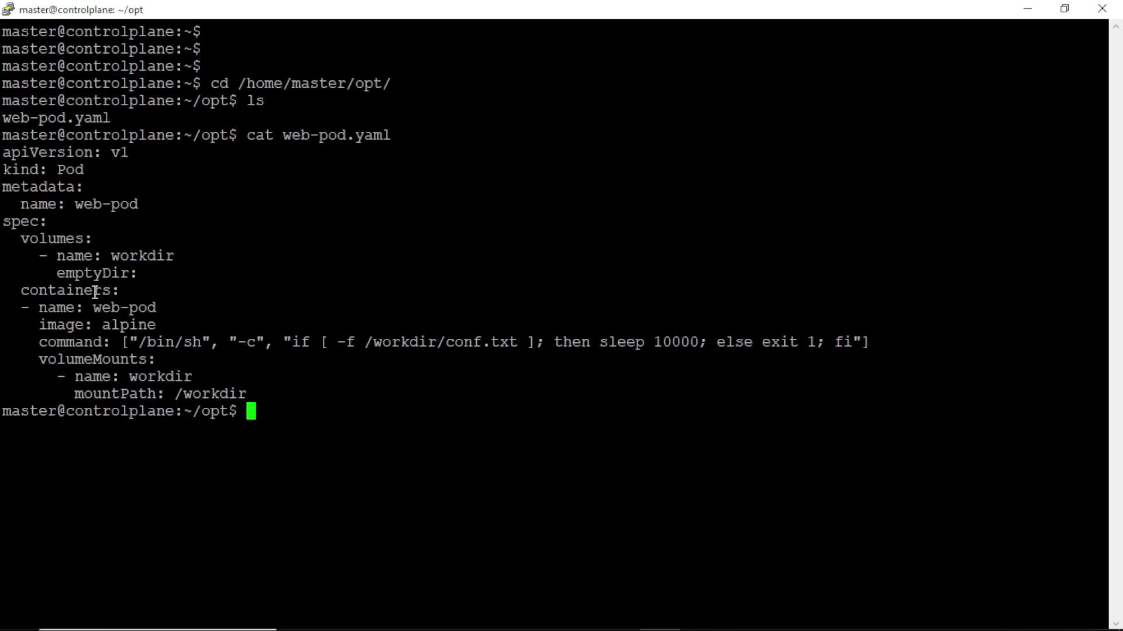
Step: Highlight the containers key, web-pod container entry, conf.txt check and else exit 1 branch
{"action": "left_click_drag", "start_coordinate": [20, 290], "coordinate": [119, 291]}
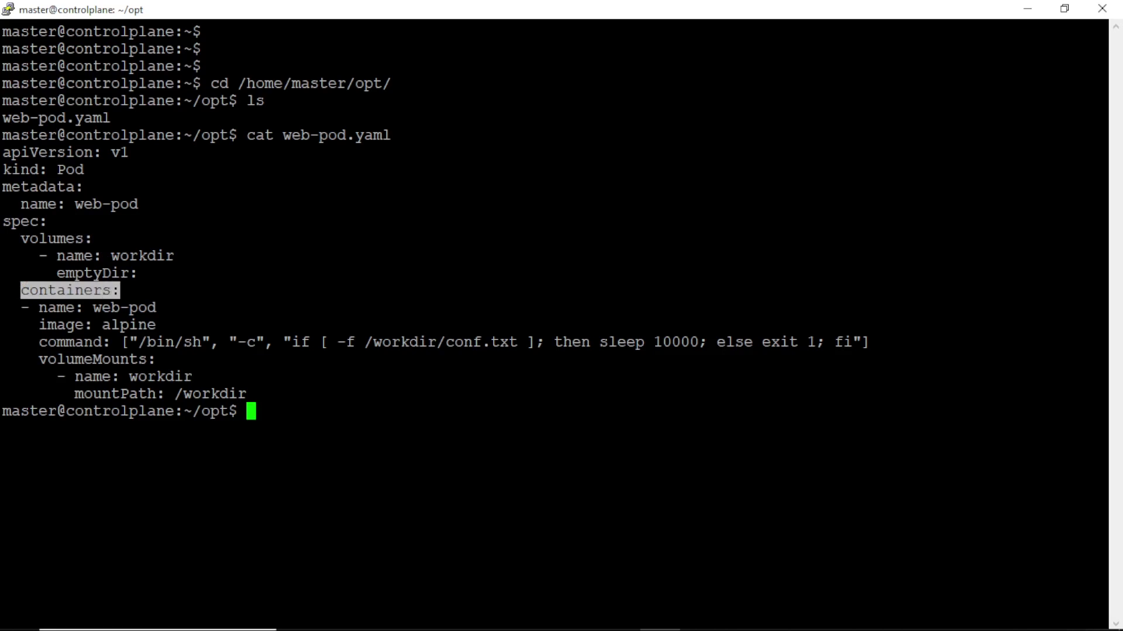
{"action": "left_click_drag", "start_coordinate": [93, 309], "coordinate": [274, 342]}
{"action": "left_click", "coordinate": [132, 344]}
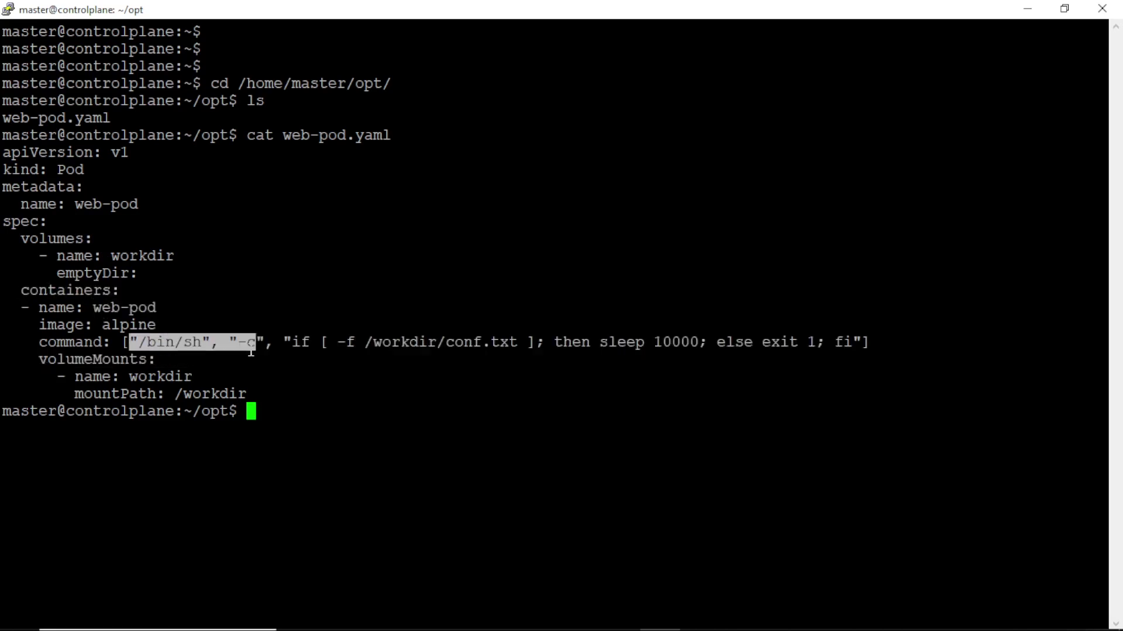
{"action": "left_click_drag", "start_coordinate": [321, 342], "coordinate": [691, 342]}
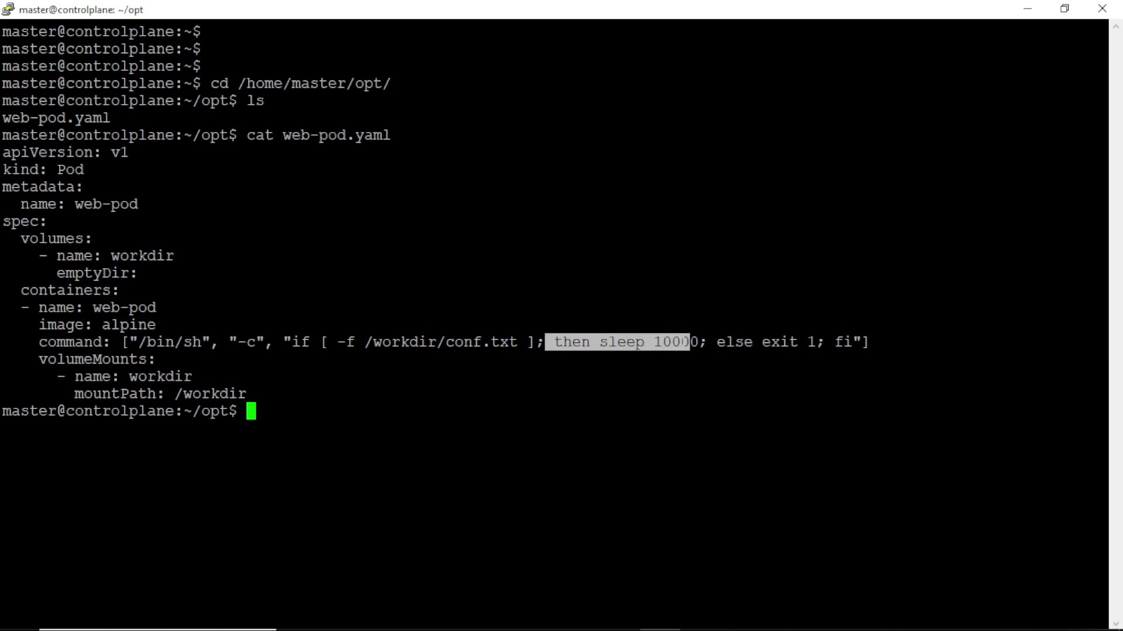
{"action": "left_click", "coordinate": [721, 344]}
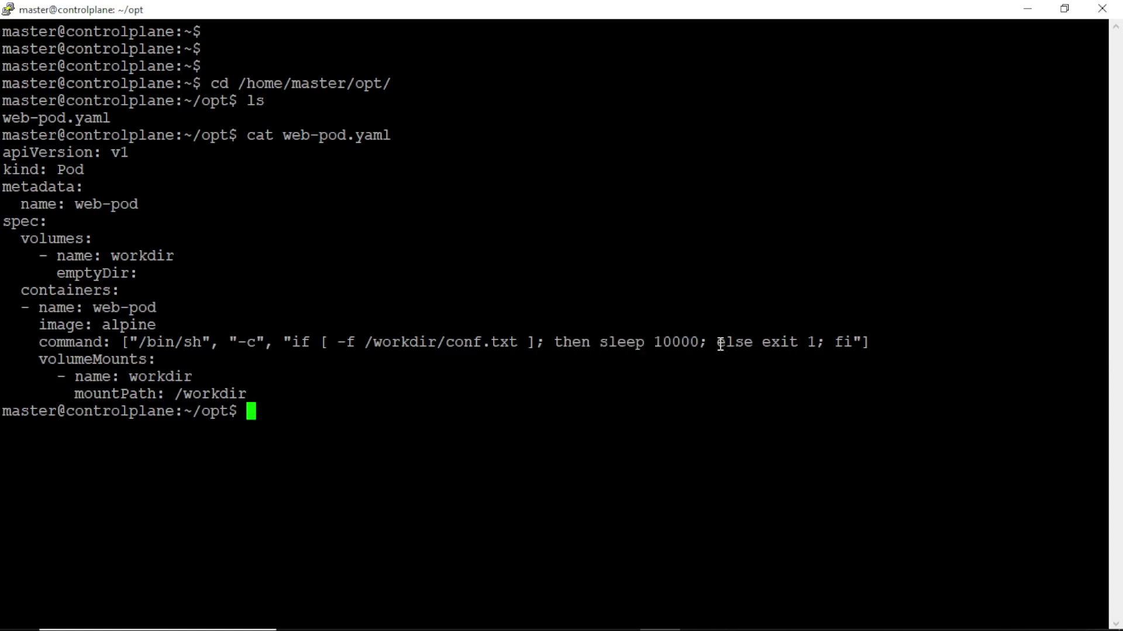
{"action": "left_click_drag", "start_coordinate": [720, 344], "coordinate": [824, 342]}
{"action": "left_click", "coordinate": [612, 341]}
{"action": "type", "text": "nano "}
{"action": "type", "text": "web"}
Step: Open web-pod.yaml in nano and move to the end of the file
{"action": "key", "text": "Tab"}
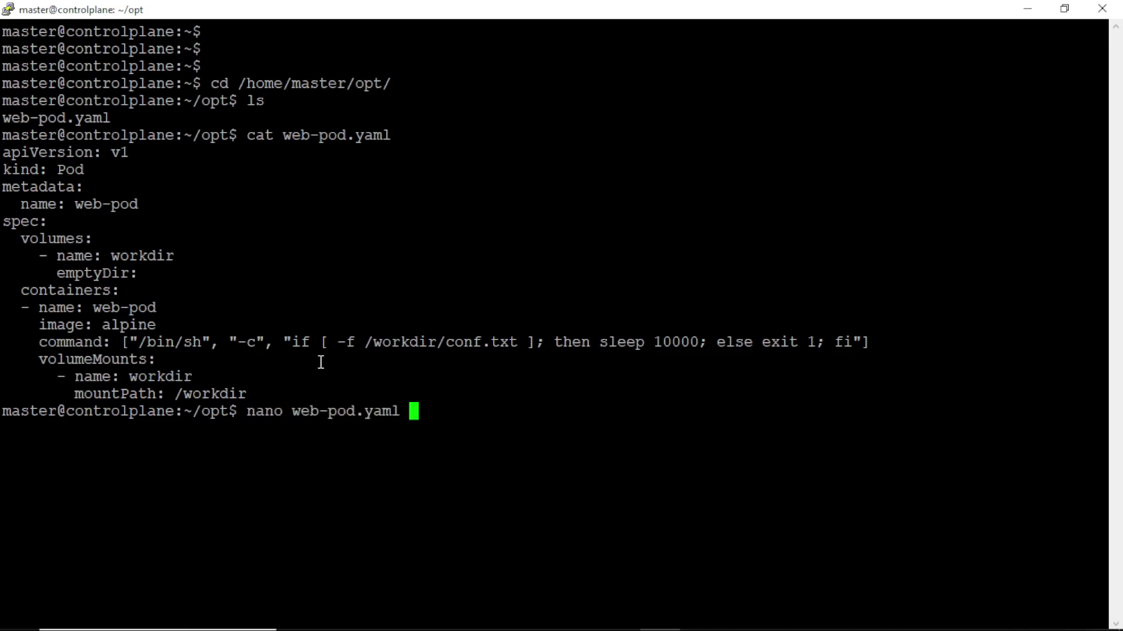
{"action": "key", "text": "Return"}
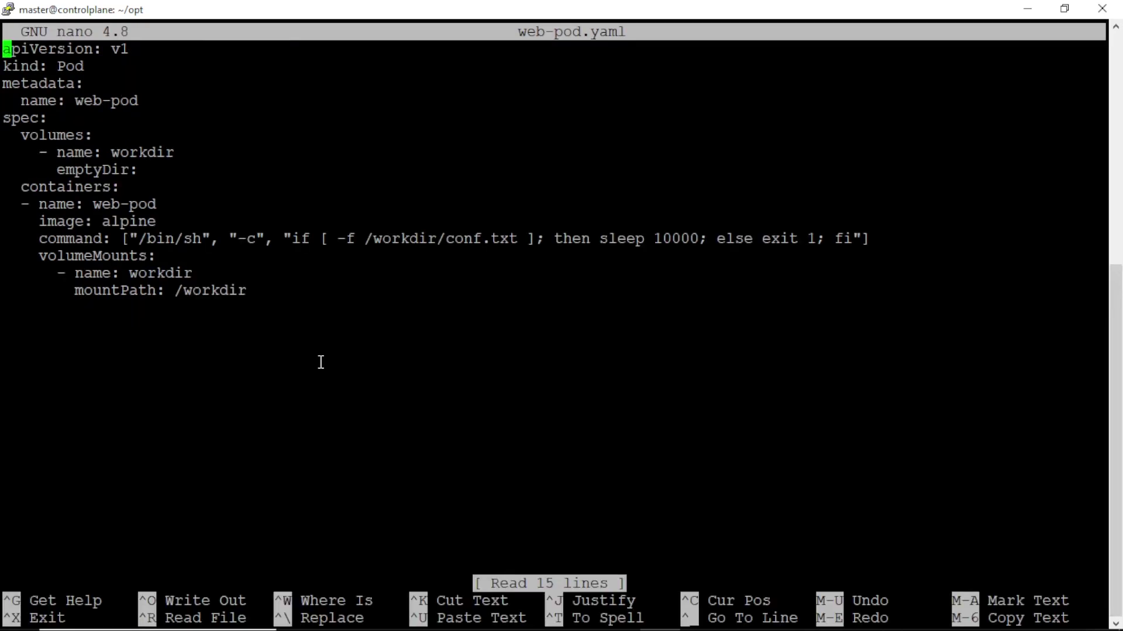
{"action": "key", "text": "Down"}
{"action": "key", "text": "Down"}
{"action": "key", "text": "Down"}
{"action": "key", "text": "Down"}
{"action": "key", "text": "Down"}
{"action": "key", "text": "Down"}
{"action": "key", "text": "Down"}
{"action": "key", "text": "Down"}
{"action": "key", "text": "Down"}
{"action": "key", "text": "Down"}
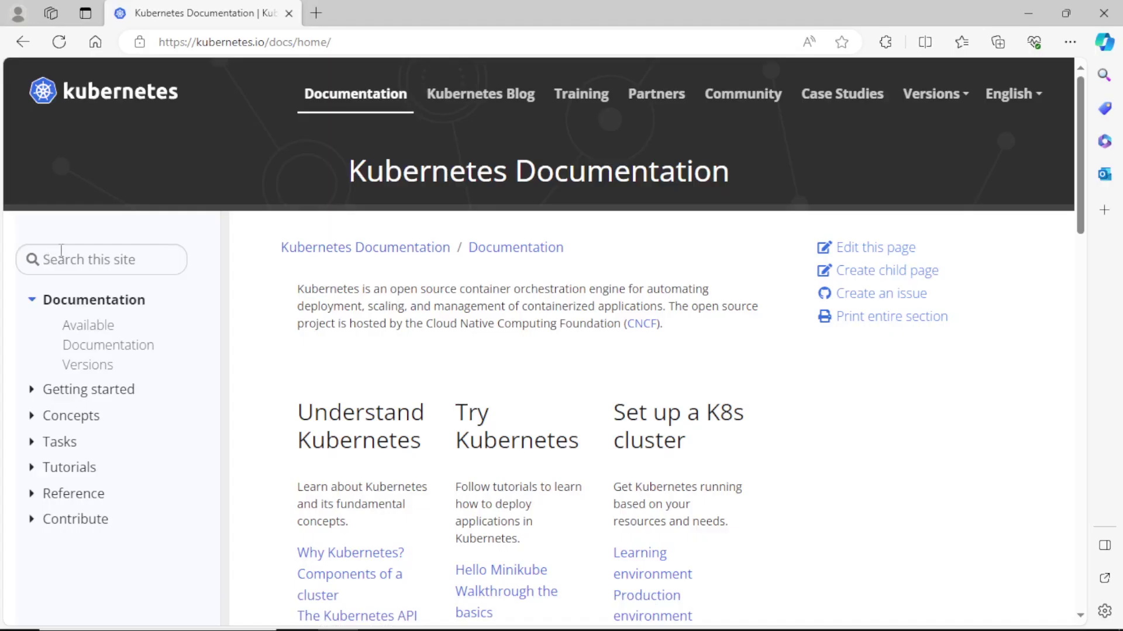
Step: Search the docs for 'init container', open Init Containers and select its initContainers example
{"action": "left_click", "coordinate": [75, 259]}
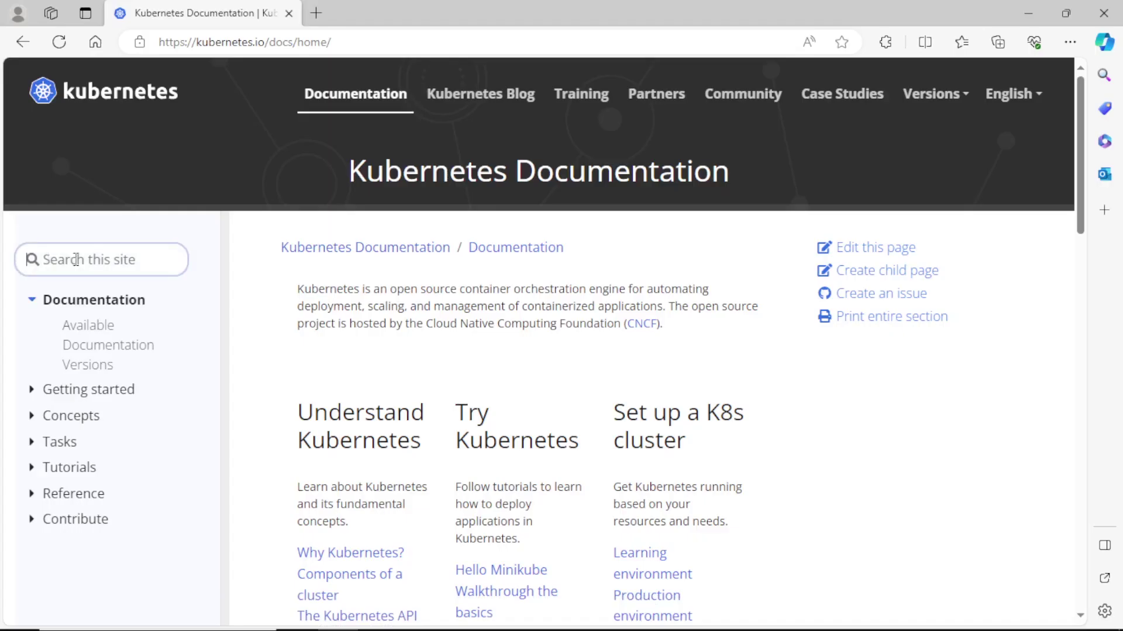
{"action": "type", "text": "init cont"}
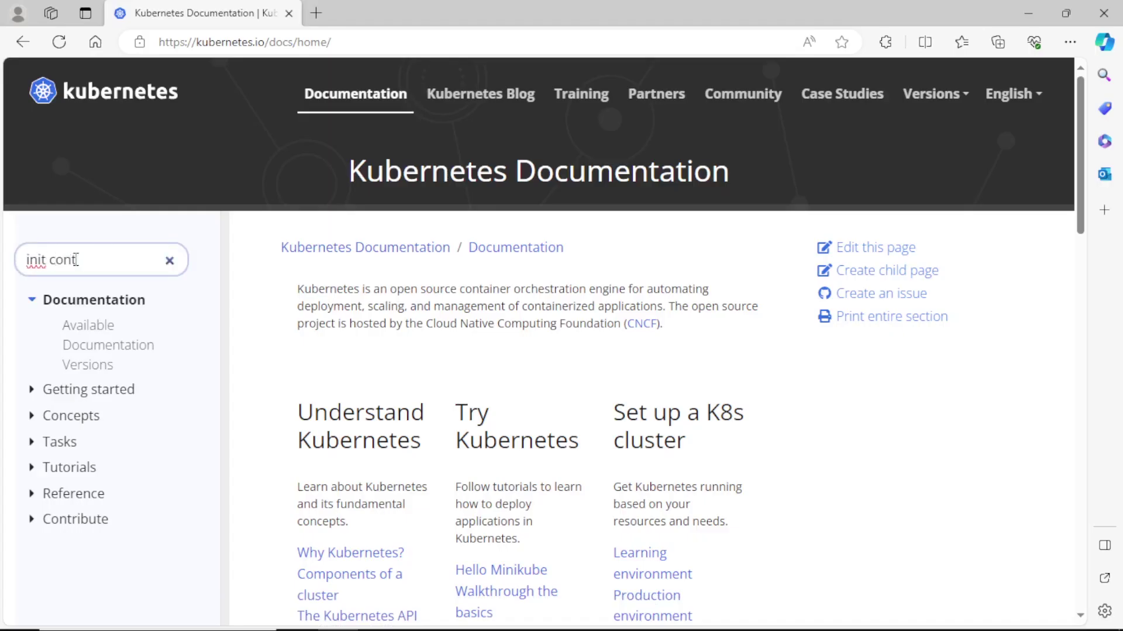
{"action": "type", "text": "ainer"}
{"action": "key", "text": "Return"}
{"action": "left_click", "coordinate": [264, 320]}
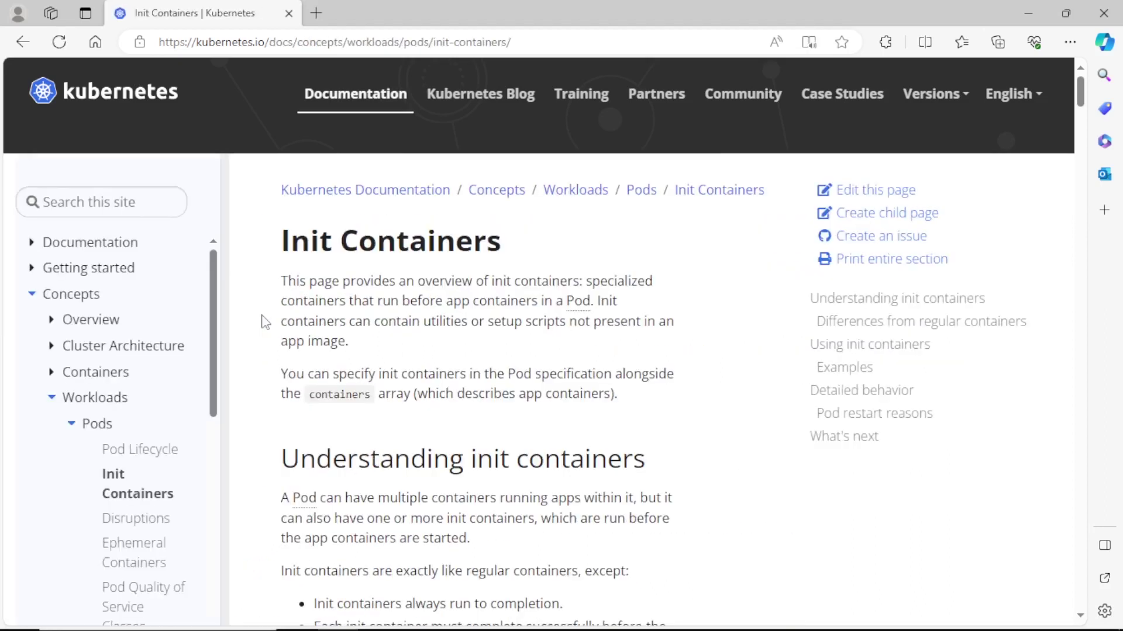
{"action": "left_click_drag", "start_coordinate": [1081, 92], "coordinate": [1099, 483]}
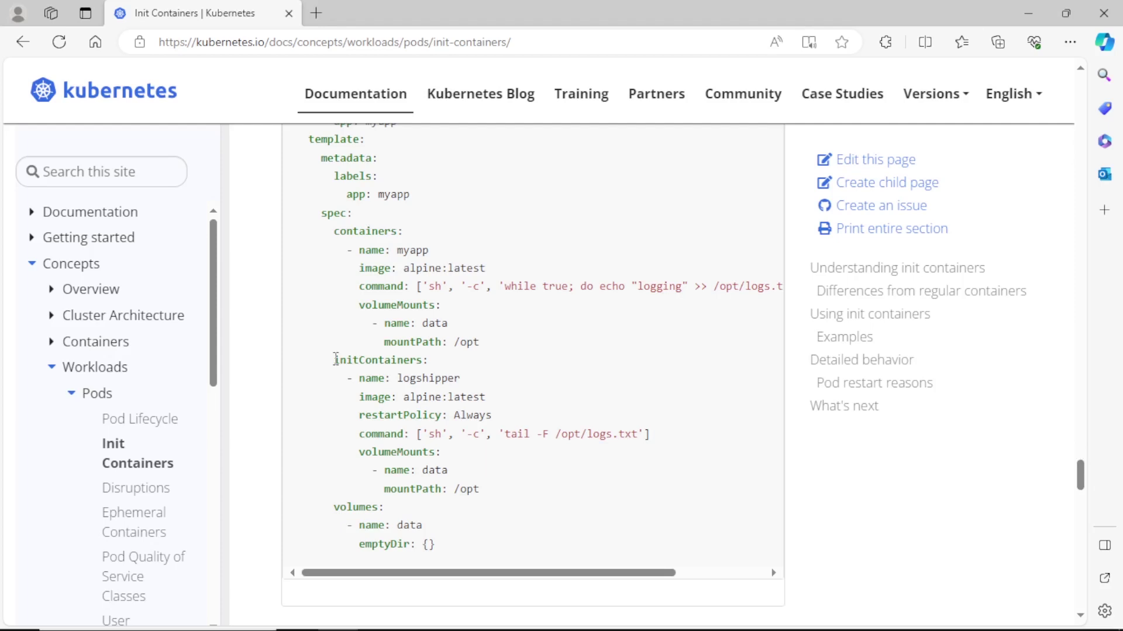
{"action": "left_click_drag", "start_coordinate": [336, 360], "coordinate": [482, 490]}
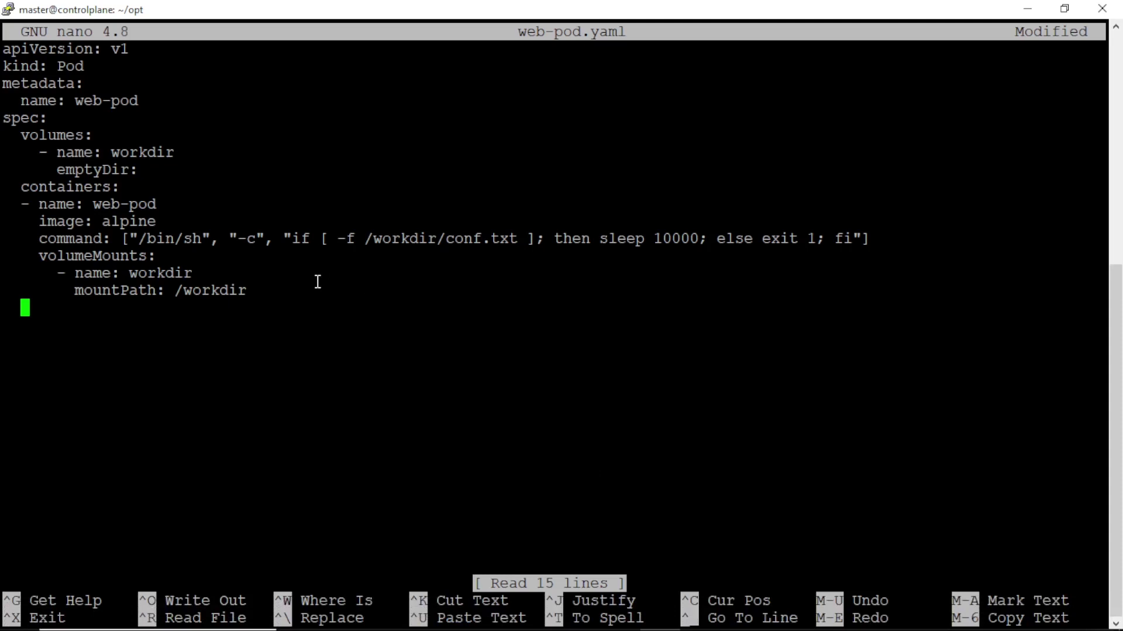
Step: Paste the initContainers example into web-pod.yaml and align its entry under initContainers
{"action": "right_click", "coordinate": [81, 303]}
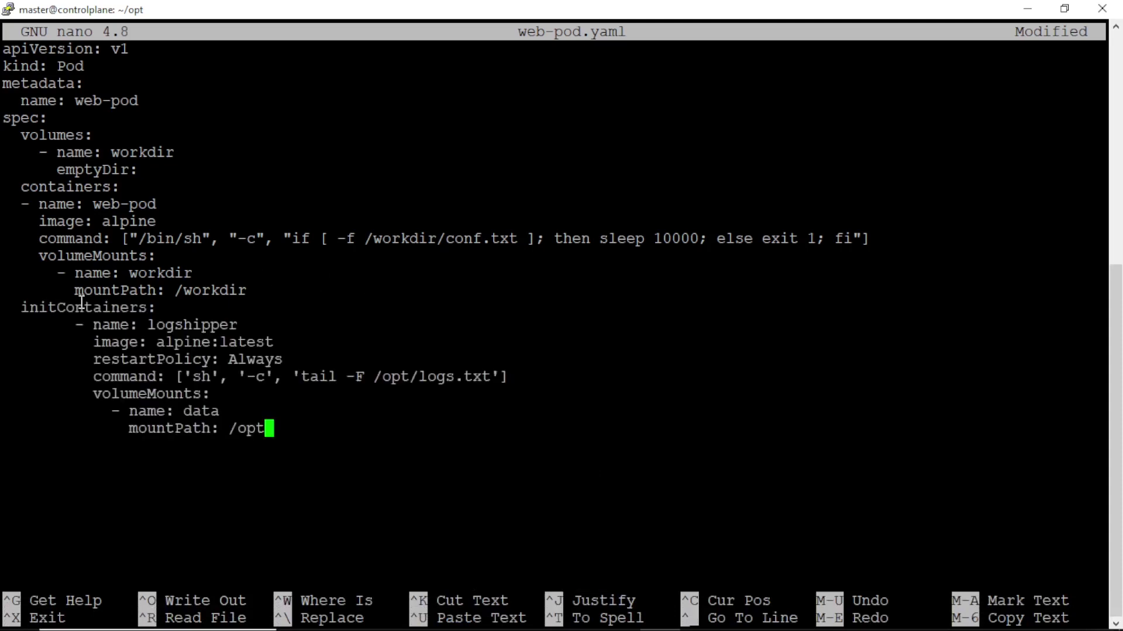
{"action": "key", "text": "Up"}
{"action": "key", "text": "Up"}
{"action": "key", "text": "Up"}
{"action": "key", "text": "Up"}
{"action": "key", "text": "Up"}
{"action": "key", "text": "Up"}
{"action": "key", "text": "Up"}
{"action": "key", "text": "Up"}
{"action": "key", "text": "Down"}
{"action": "key", "text": "Down"}
{"action": "key", "text": "Down"}
{"action": "key", "text": "Down"}
{"action": "key", "text": "Left"}
{"action": "key", "text": "Left"}
{"action": "key", "text": "Left"}
{"action": "key", "text": "BackSpace"}
{"action": "key", "text": "BackSpace"}
{"action": "key", "text": "BackSpace"}
{"action": "key", "text": "BackSpace"}
Step: Unindent the image, command, volumeMounts and mount name lines, removing restartPolicy
{"action": "key", "text": "Down"}
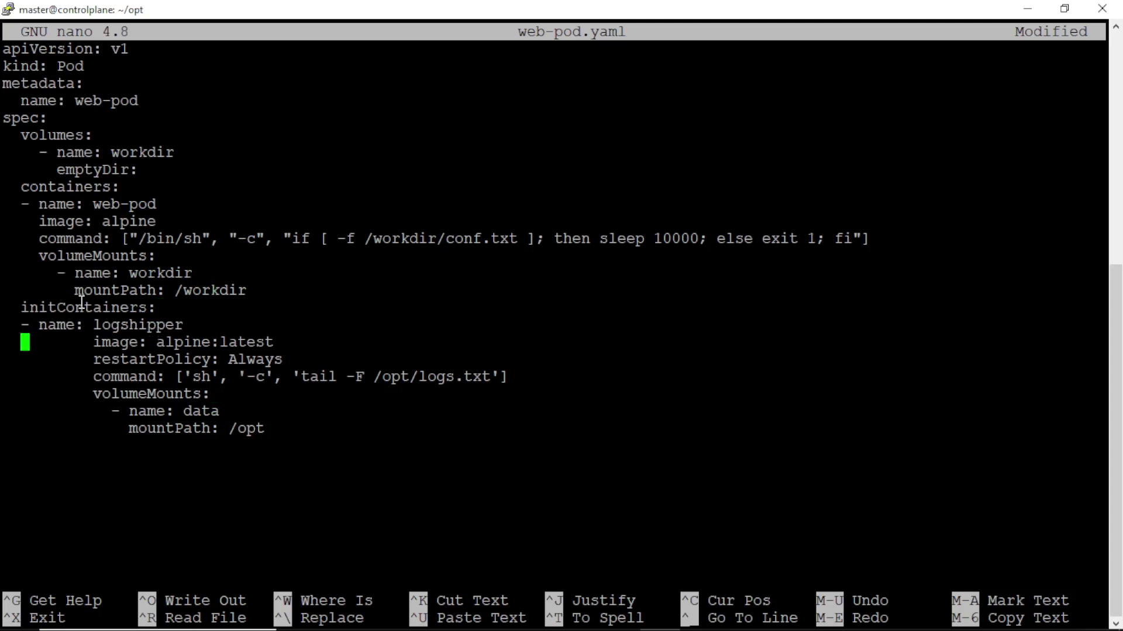
{"action": "key", "text": "Delete"}
{"action": "key", "text": "Delete"}
{"action": "key", "text": "Delete"}
{"action": "key", "text": "Down"}
{"action": "key", "text": "Delete"}
{"action": "key", "text": "Delete"}
{"action": "key", "text": "Delete"}
{"action": "key", "text": "Delete"}
{"action": "key", "text": "Delete"}
{"action": "key", "text": "Delete"}
{"action": "key", "text": "Down"}
{"action": "key", "text": "ctrl+k"}
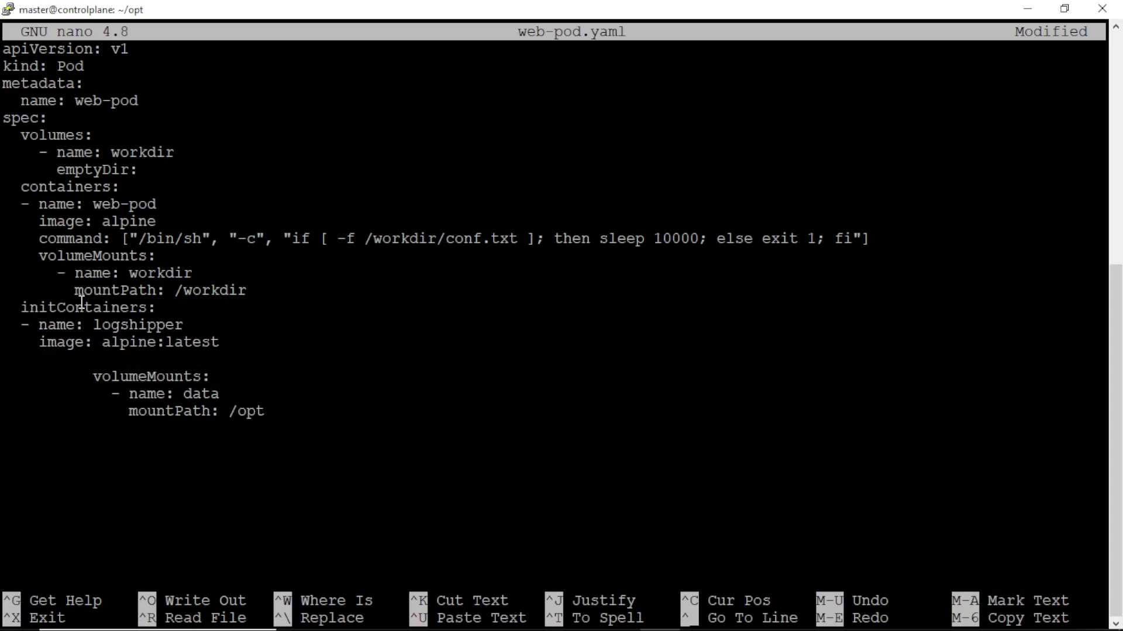
{"action": "key", "text": "ctrl+u"}
{"action": "key", "text": "Delete"}
{"action": "key", "text": "Delete"}
{"action": "key", "text": "Delete"}
{"action": "key", "text": "Down"}
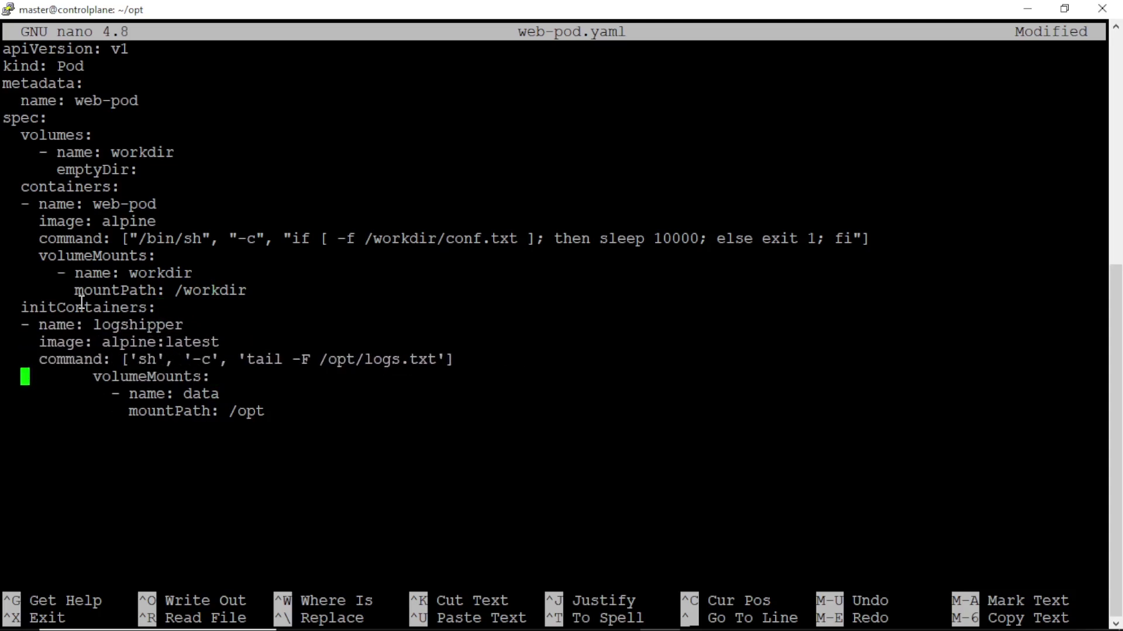
{"action": "key", "text": "Delete"}
{"action": "key", "text": "Delete"}
{"action": "key", "text": "Delete"}
{"action": "key", "text": "Down"}
{"action": "key", "text": "Delete"}
{"action": "key", "text": "Delete"}
{"action": "key", "text": "Delete"}
{"action": "key", "text": "Delete"}
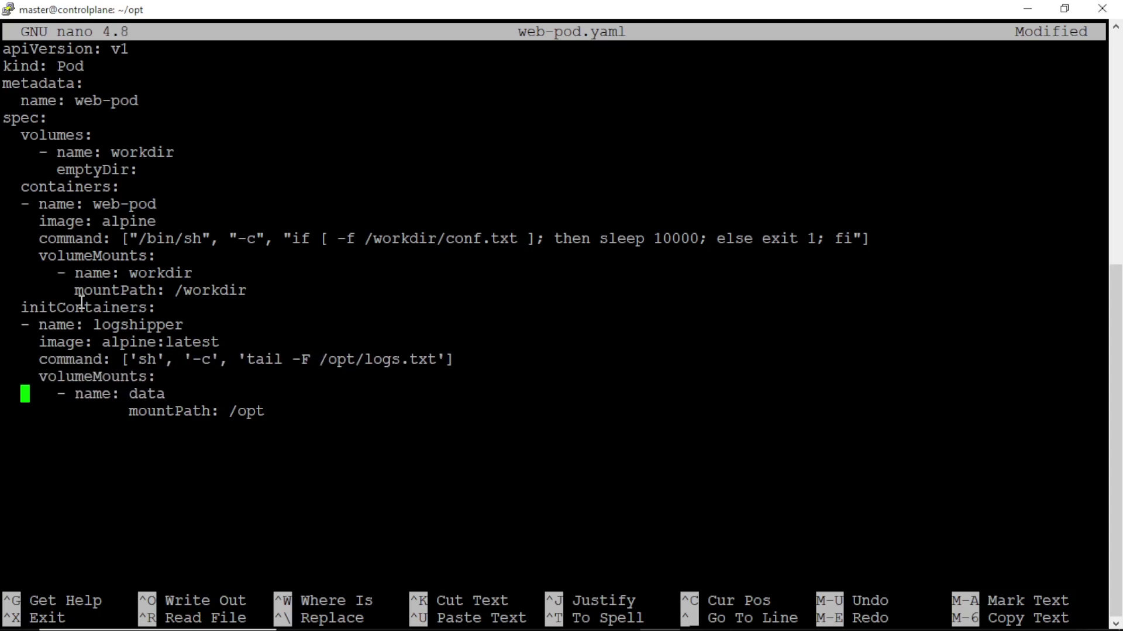
{"action": "key", "text": "Down"}
{"action": "key", "text": "Delete"}
{"action": "key", "text": "Delete"}
{"action": "key", "text": "Delete"}
{"action": "key", "text": "Delete"}
{"action": "key", "text": "Delete"}
Step: Rename the entry from logshipper to init-container and delete the tail log command
{"action": "key", "text": "Up"}
{"action": "key", "text": "Up"}
{"action": "key", "text": "Up"}
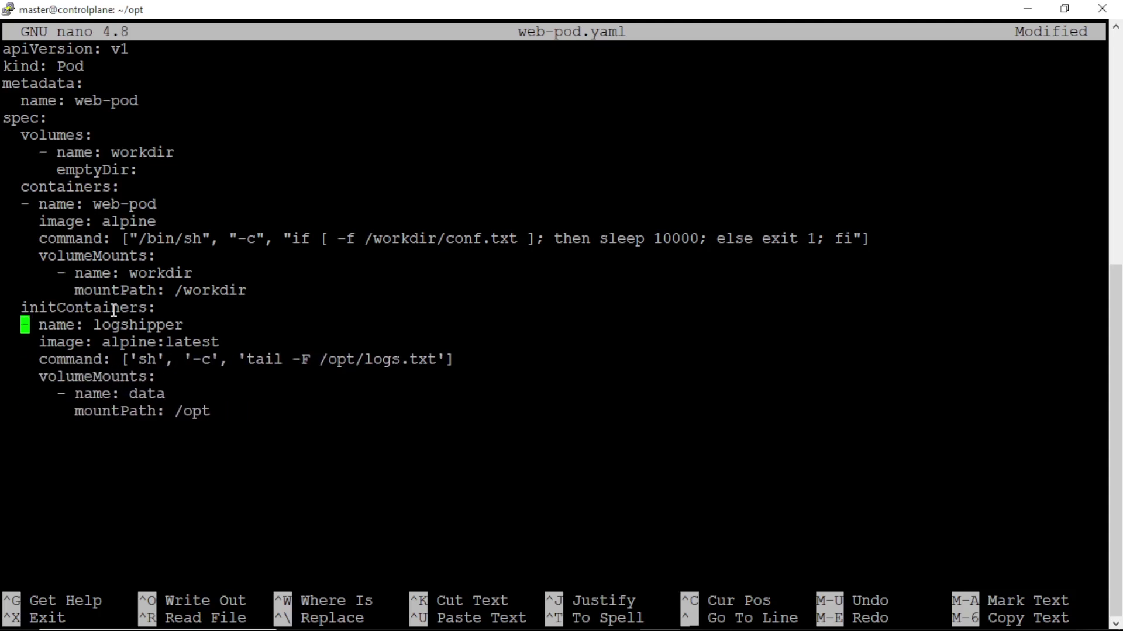
{"action": "key", "text": "End"}
{"action": "key", "text": "BackSpace"}
{"action": "key", "text": "BackSpace"}
{"action": "key", "text": "BackSpace"}
{"action": "key", "text": "BackSpace"}
{"action": "key", "text": "BackSpace"}
{"action": "key", "text": "BackSpace"}
{"action": "key", "text": "BackSpace"}
{"action": "key", "text": "BackSpace"}
{"action": "key", "text": "BackSpace"}
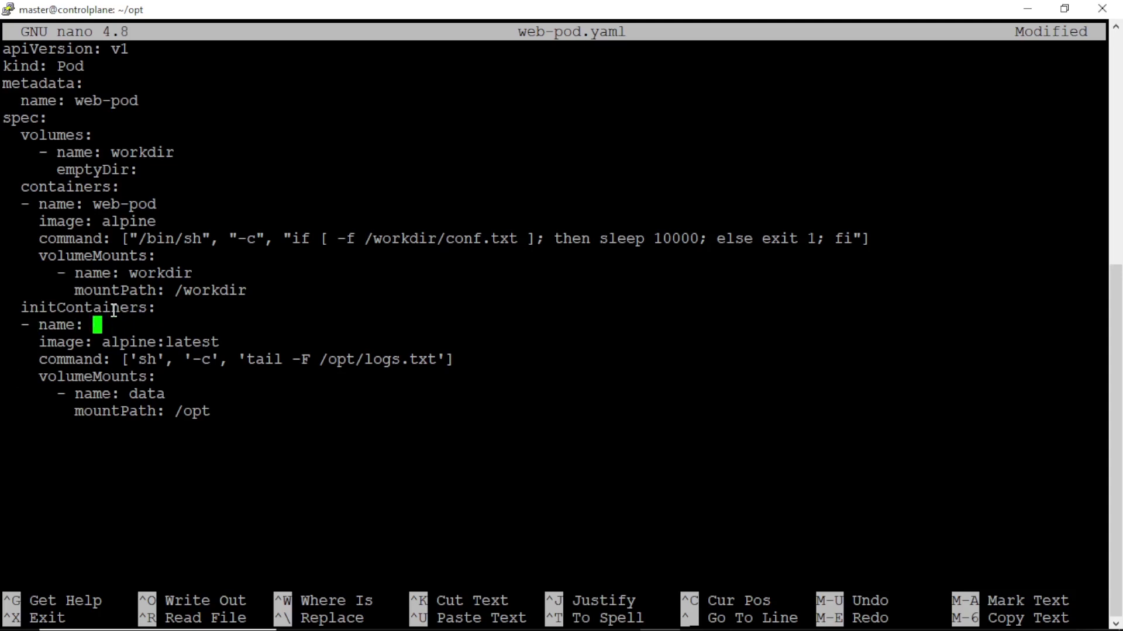
{"action": "type", "text": "init-"}
{"action": "type", "text": "container"}
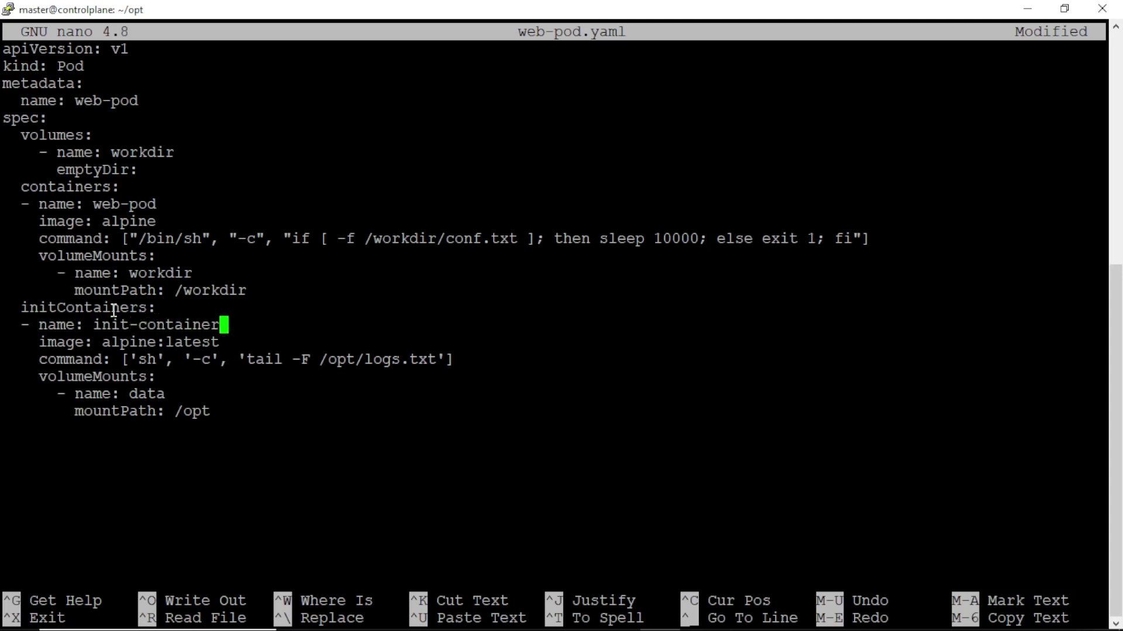
{"action": "key", "text": "Down"}
{"action": "key", "text": "Down"}
{"action": "key", "text": "Right"}
{"action": "key", "text": "Right"}
{"action": "key", "text": "Right"}
{"action": "key", "text": "Delete"}
{"action": "key", "text": "Delete"}
{"action": "key", "text": "Delete"}
{"action": "key", "text": "Delete"}
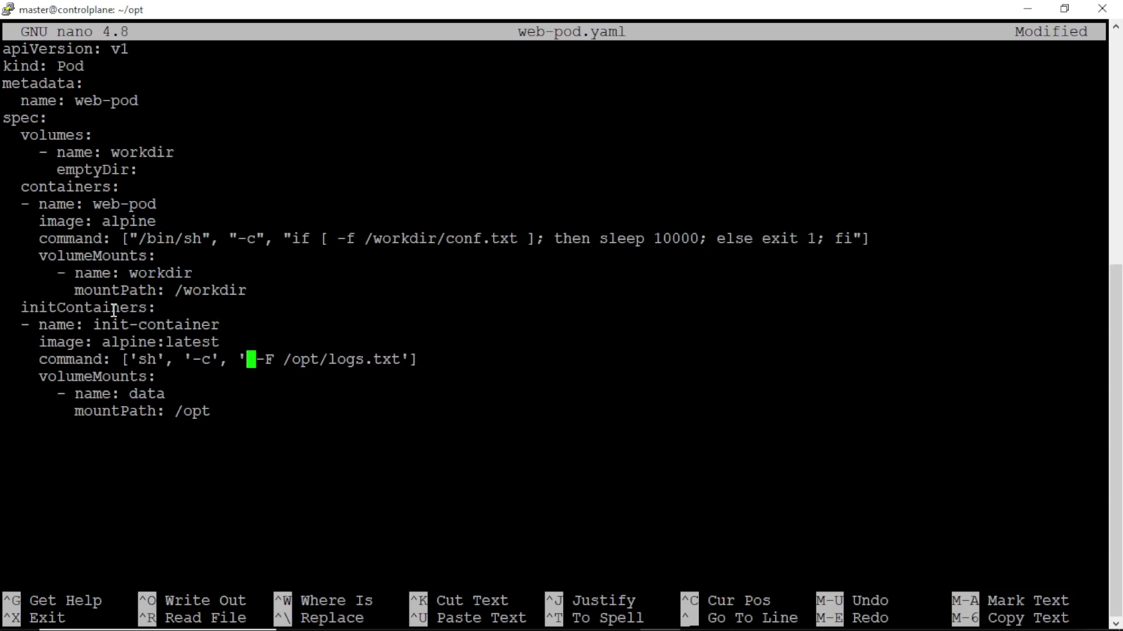
{"action": "key", "text": "Delete"}
{"action": "key", "text": "Delete"}
{"action": "key", "text": "Delete"}
{"action": "key", "text": "Delete"}
{"action": "key", "text": "Delete"}
{"action": "key", "text": "Delete"}
{"action": "key", "text": "Delete"}
{"action": "key", "text": "Delete"}
{"action": "key", "text": "Delete"}
{"action": "key", "text": "Delete"}
{"action": "key", "text": "Delete"}
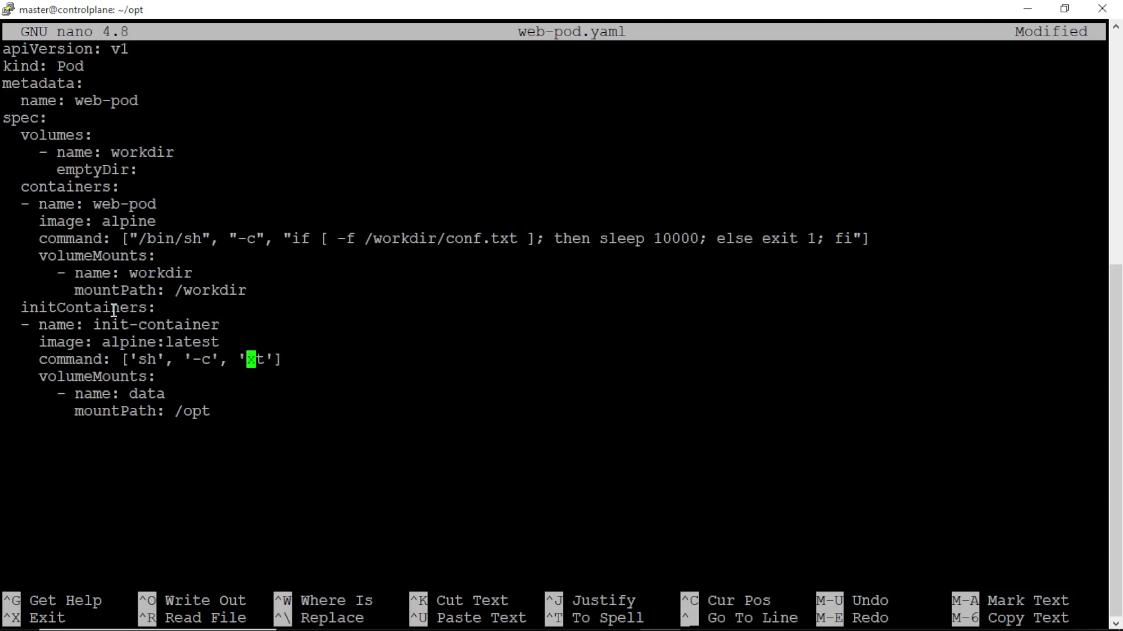
{"action": "key", "text": "Delete"}
{"action": "type", "text": "touc"}
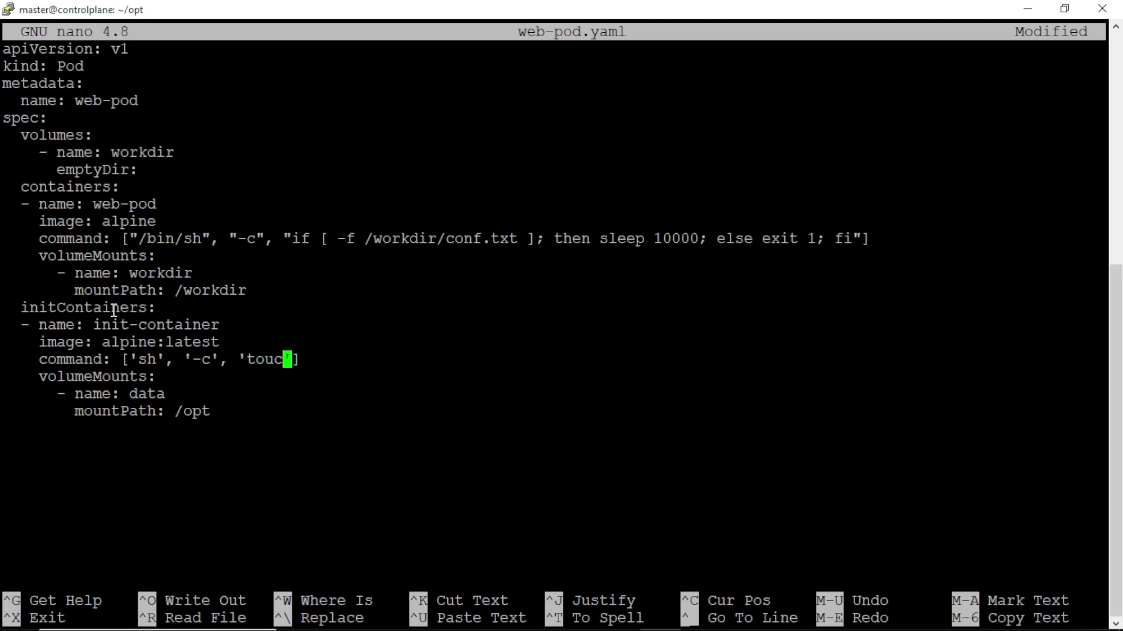
{"action": "type", "text": "h"}
{"action": "type", "text": " /"}
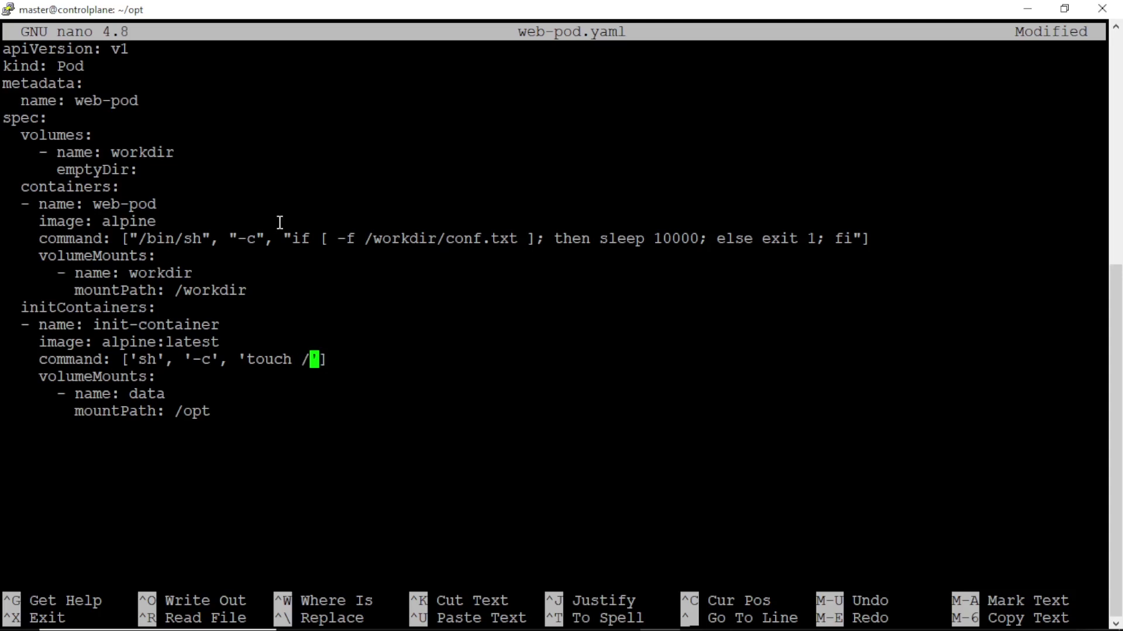
Step: Paste /workdir/conf.txt into the touch command, fix the double slash, and erase the data mount name
{"action": "left_click_drag", "start_coordinate": [365, 238], "coordinate": [517, 238]}
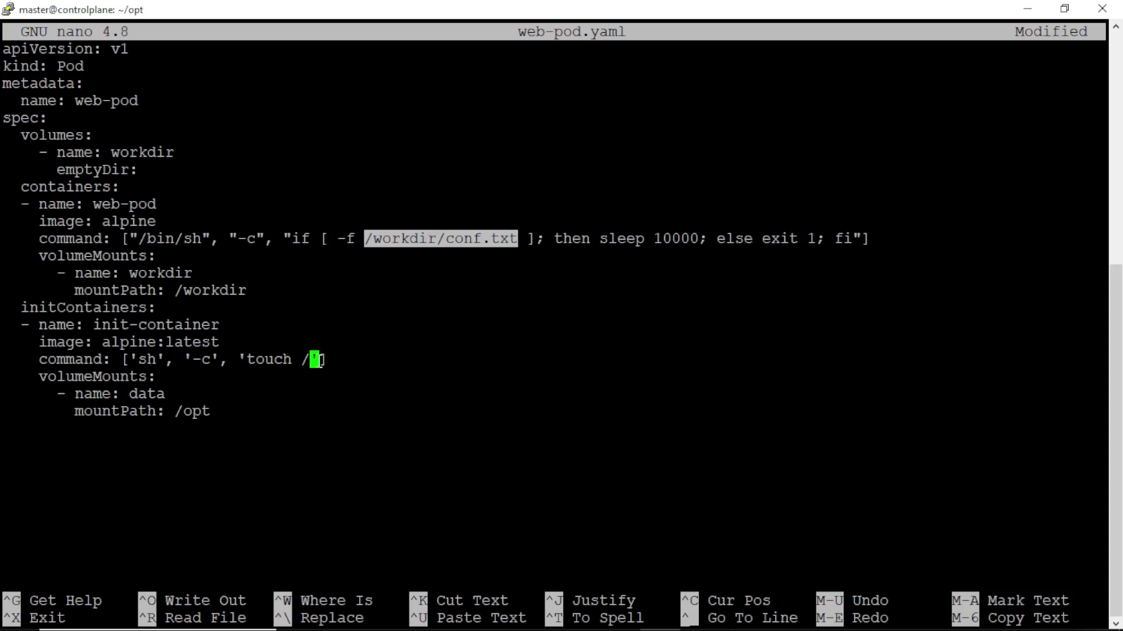
{"action": "right_click", "coordinate": [309, 360]}
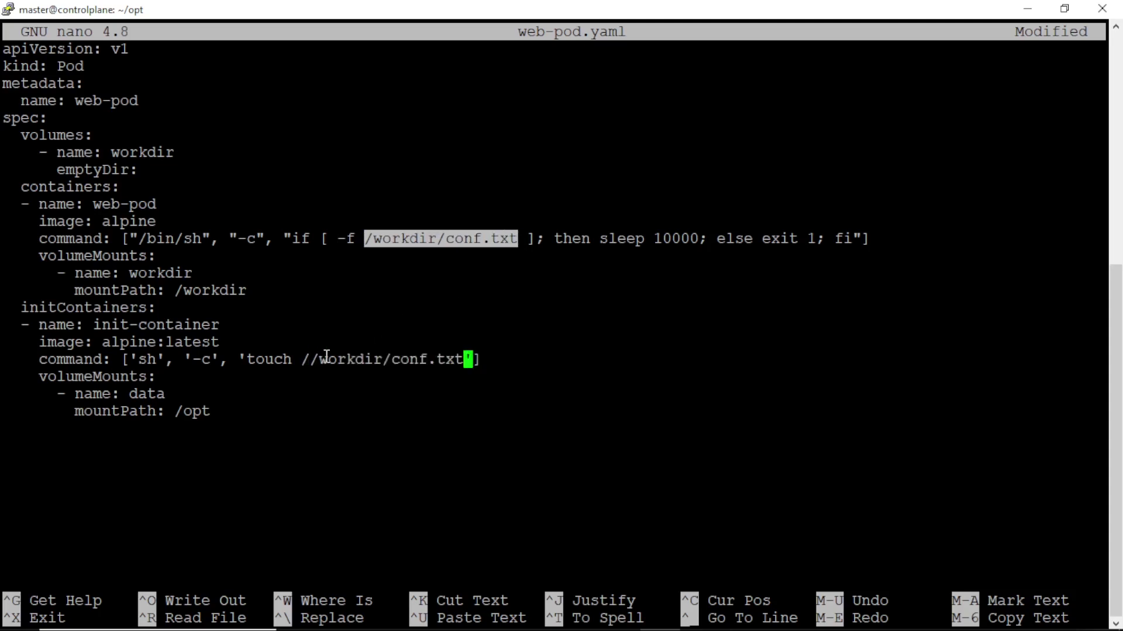
{"action": "key", "text": "Left"}
{"action": "key", "text": "Left"}
{"action": "key", "text": "Left"}
{"action": "key", "text": "Left"}
{"action": "key", "text": "Left"}
{"action": "key", "text": "Delete"}
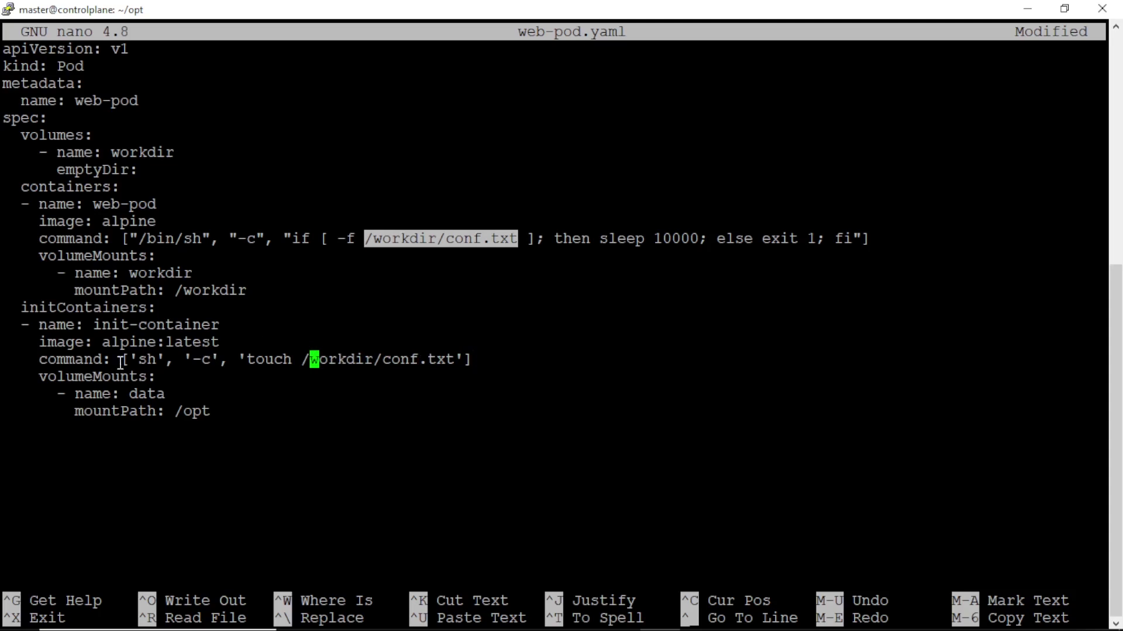
{"action": "key", "text": "Down"}
{"action": "key", "text": "Down"}
{"action": "key", "text": "BackSpace"}
{"action": "key", "text": "BackSpace"}
{"action": "key", "text": "BackSpace"}
{"action": "key", "text": "BackSpace"}
{"action": "type", "text": "wo"}
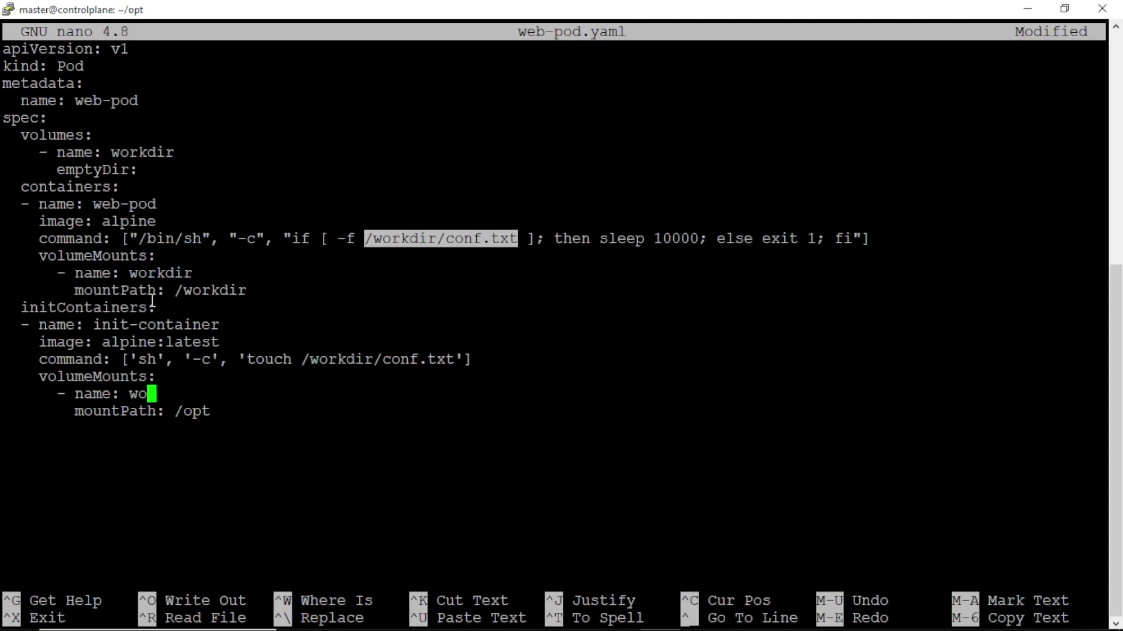
{"action": "type", "text": "rkd"}
{"action": "type", "text": "ir"}
Step: Set the init container mount to name workdir with mountPath /workdir
{"action": "key", "text": "Down"}
{"action": "key", "text": "Right"}
{"action": "key", "text": "End"}
{"action": "key", "text": "BackSpace"}
{"action": "key", "text": "BackSpace"}
{"action": "key", "text": "BackSpace"}
{"action": "type", "text": "w"}
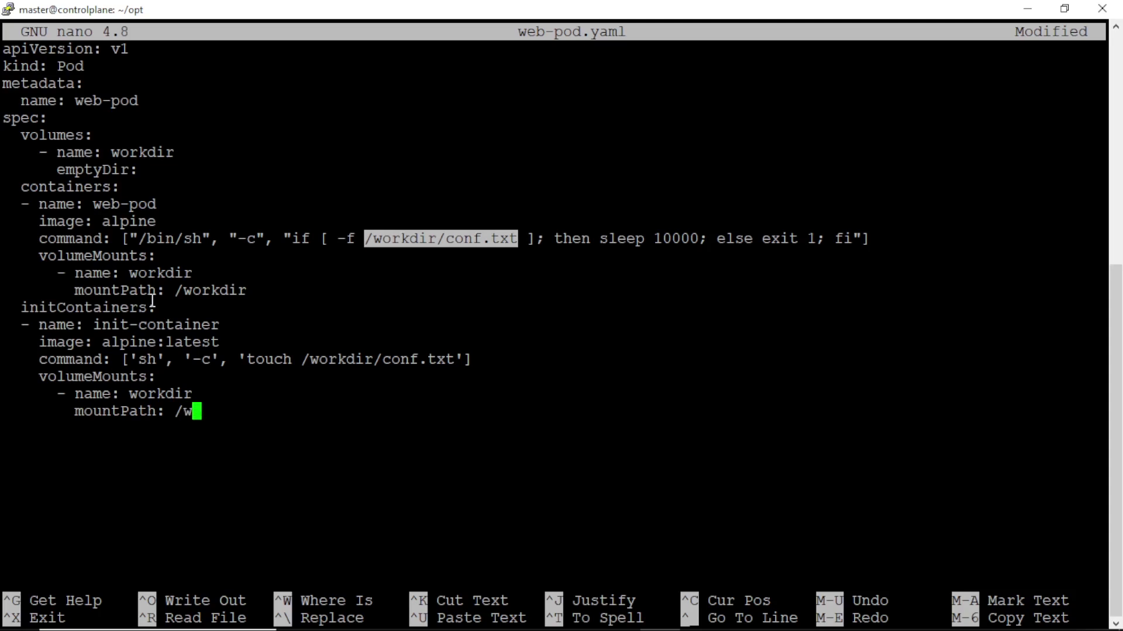
{"action": "type", "text": "orkdir"}
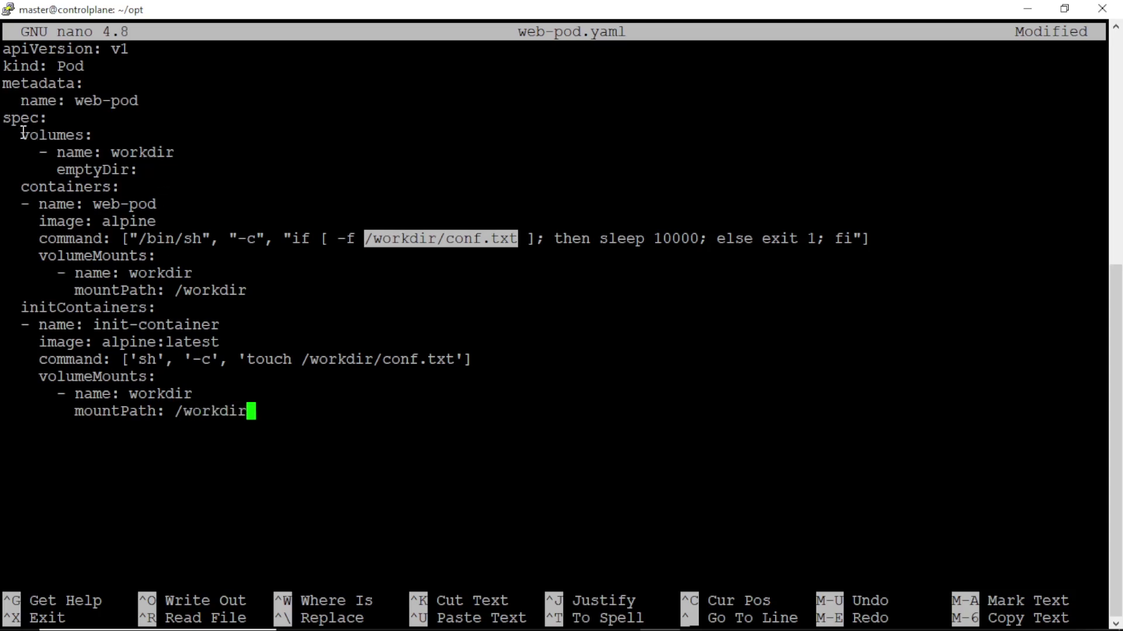
{"action": "left_click_drag", "start_coordinate": [22, 136], "coordinate": [141, 172]}
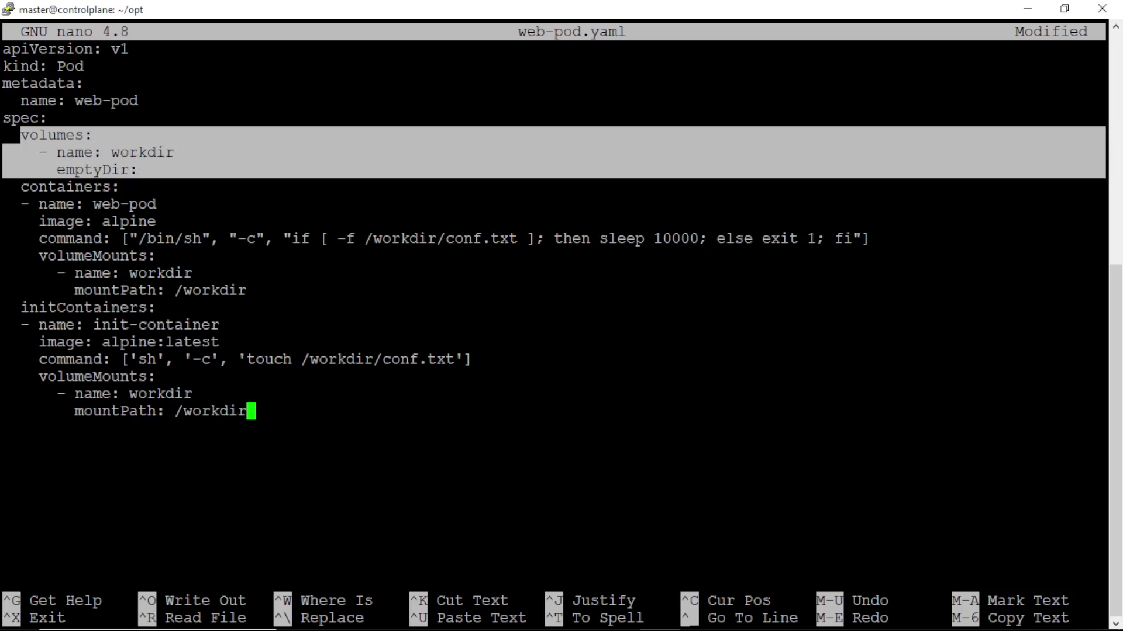
{"action": "left_click_drag", "start_coordinate": [130, 395], "coordinate": [263, 411]}
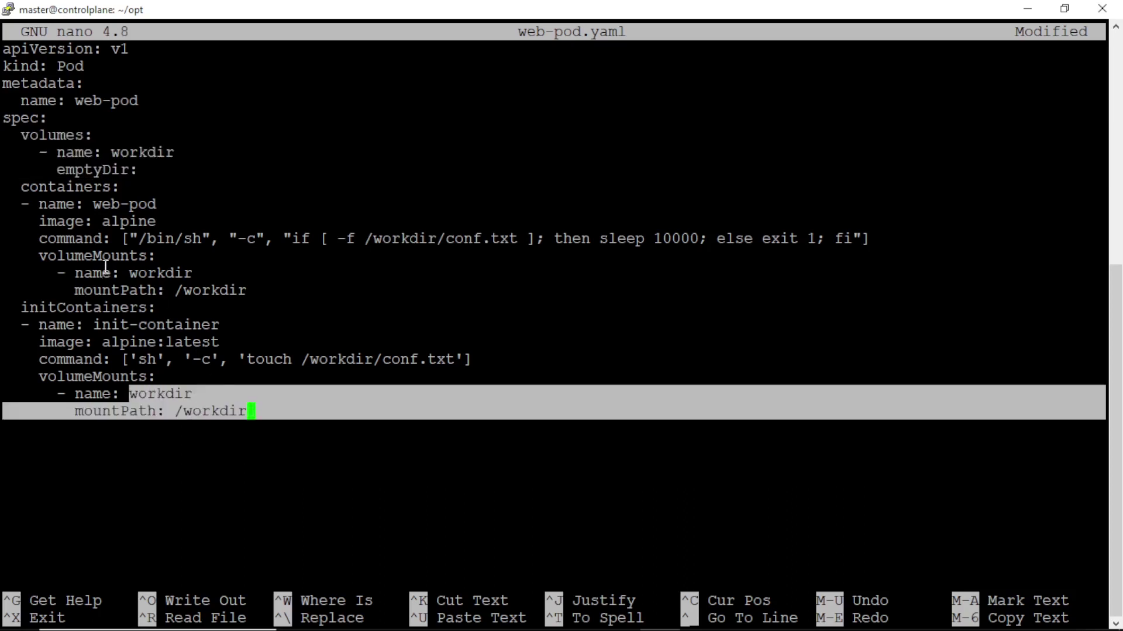
{"action": "left_click_drag", "start_coordinate": [102, 257], "coordinate": [246, 293]}
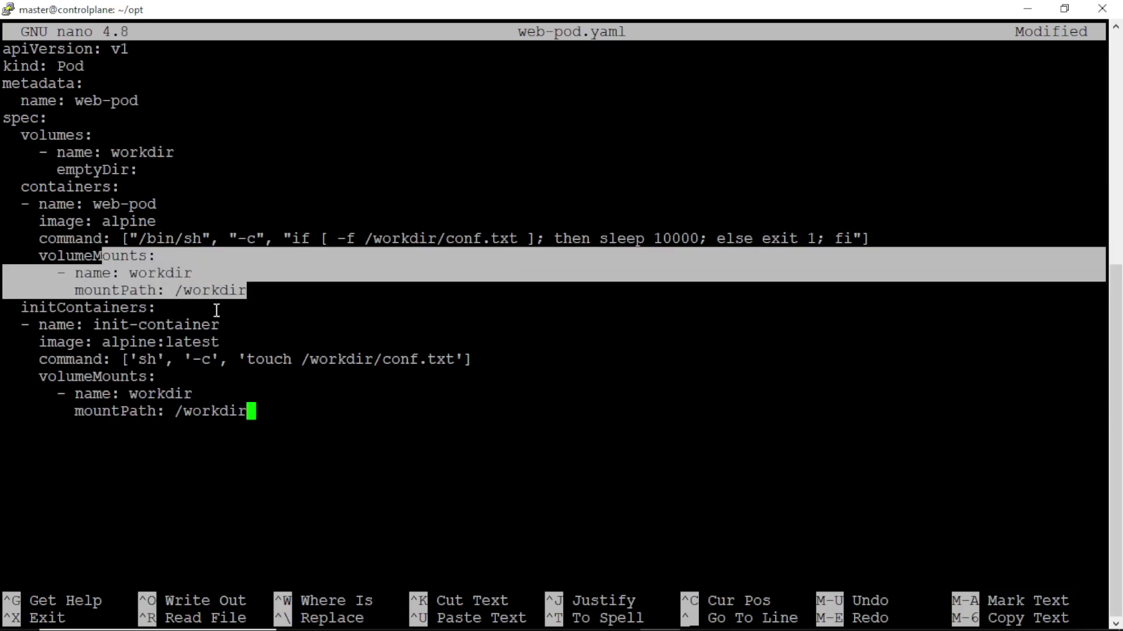
{"action": "left_click_drag", "start_coordinate": [20, 307], "coordinate": [464, 359]}
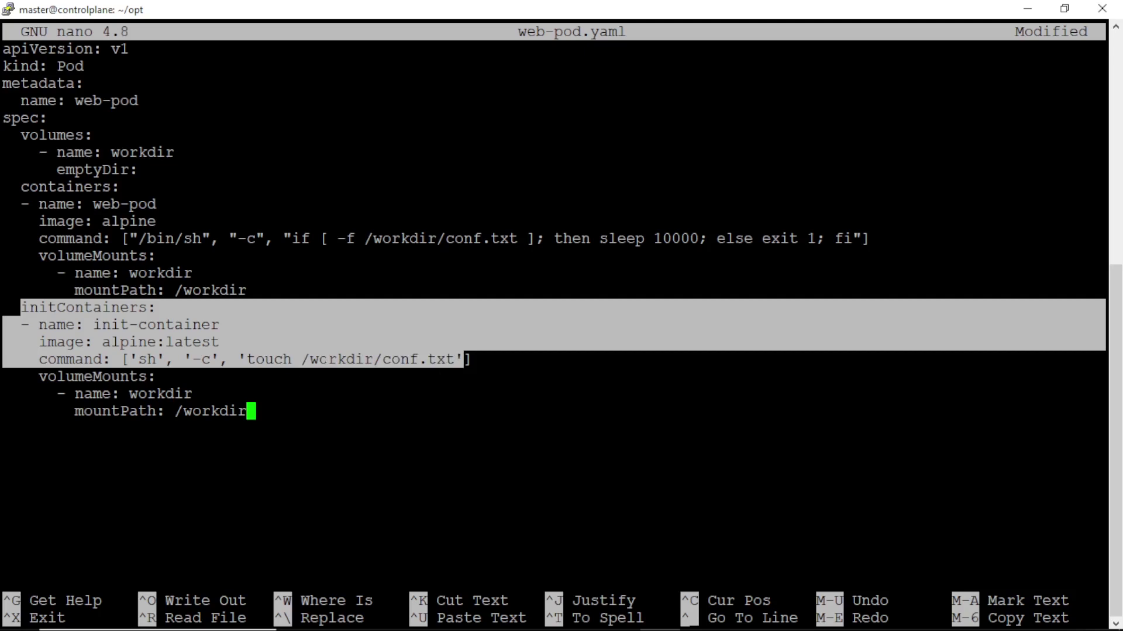
{"action": "left_click_drag", "start_coordinate": [330, 238], "coordinate": [512, 246]}
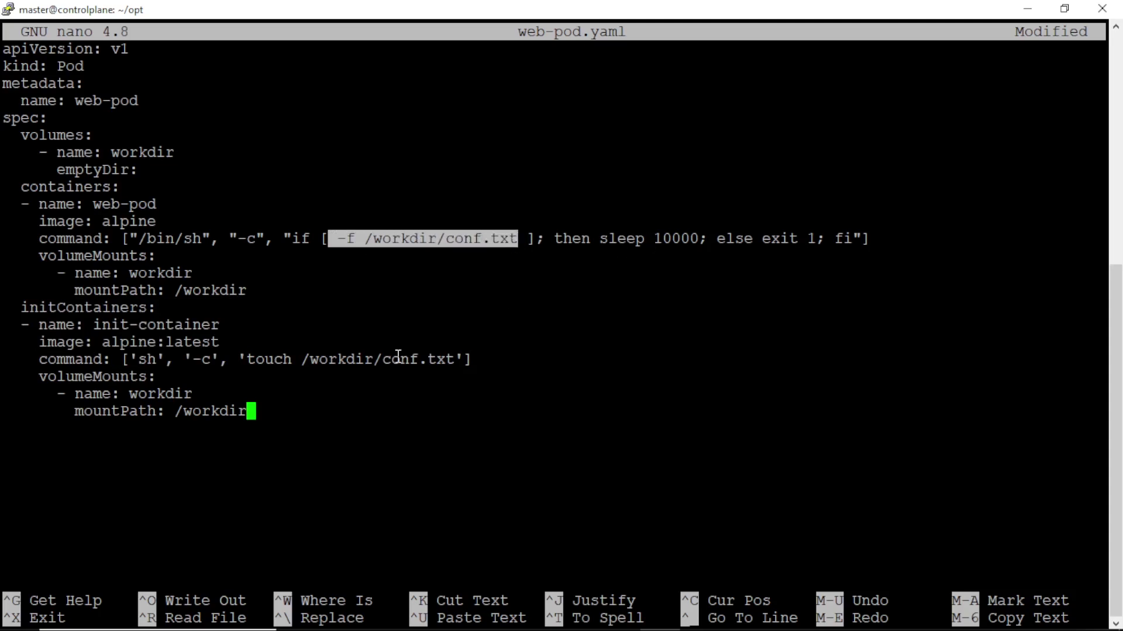
Step: Save web-pod.yaml, clear the terminal and print the updated file
{"action": "key", "text": "ctrl+x"}
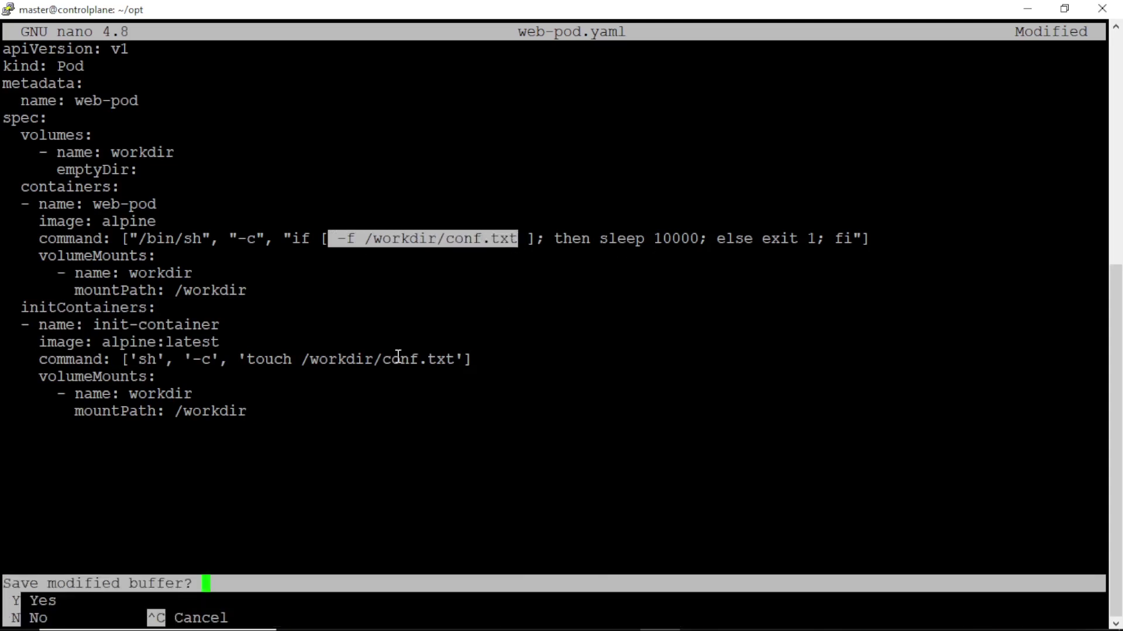
{"action": "key", "text": "y"}
{"action": "key", "text": "Return"}
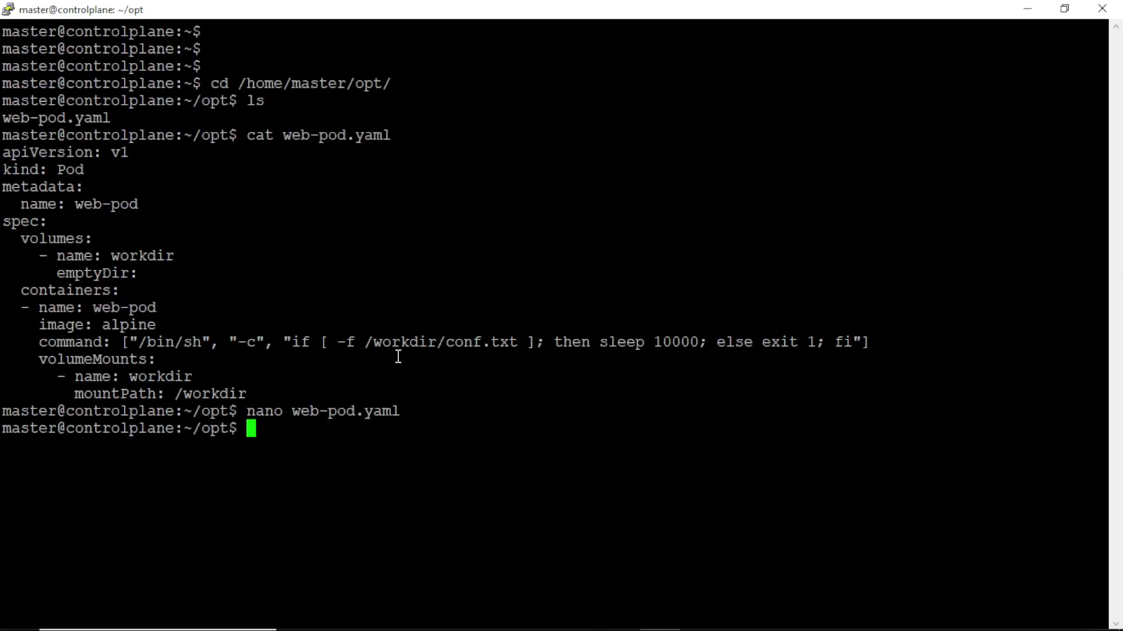
{"action": "type", "text": "clear"}
{"action": "key", "text": "Return"}
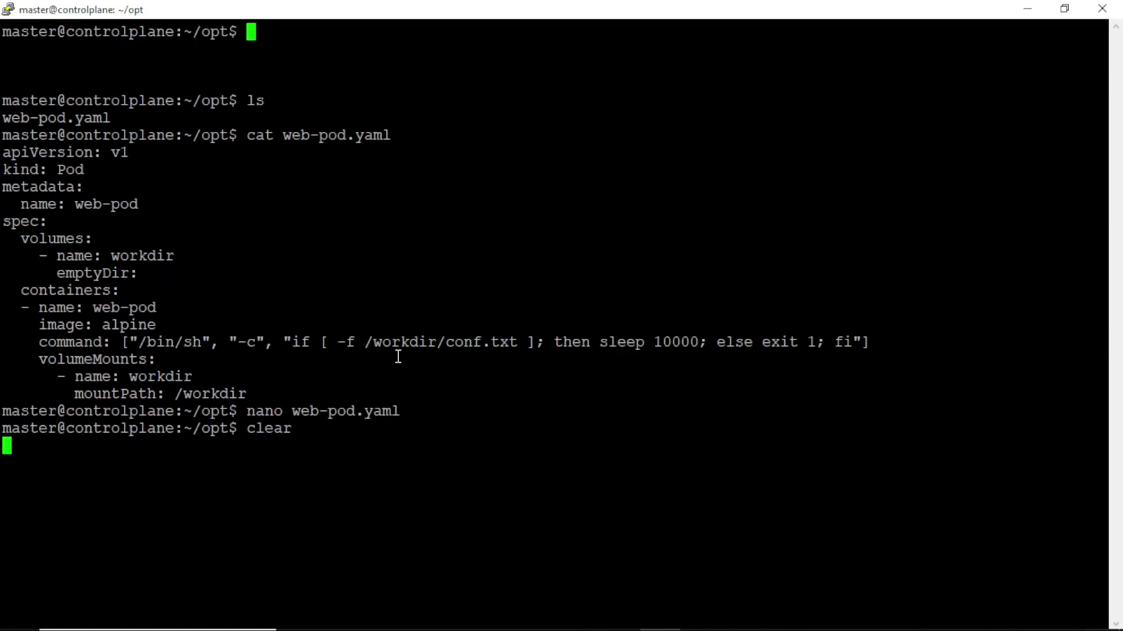
{"action": "type", "text": "cat"}
{"action": "key", "text": "BackSpace"}
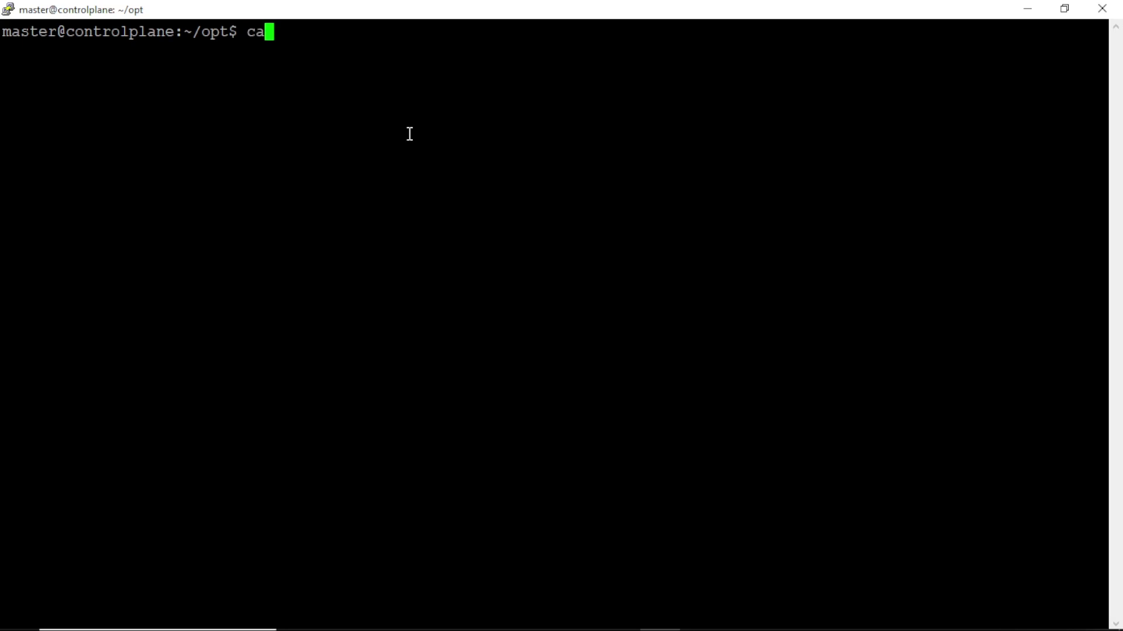
{"action": "type", "text": "t we"}
{"action": "key", "text": "Tab"}
{"action": "key", "text": "Return"}
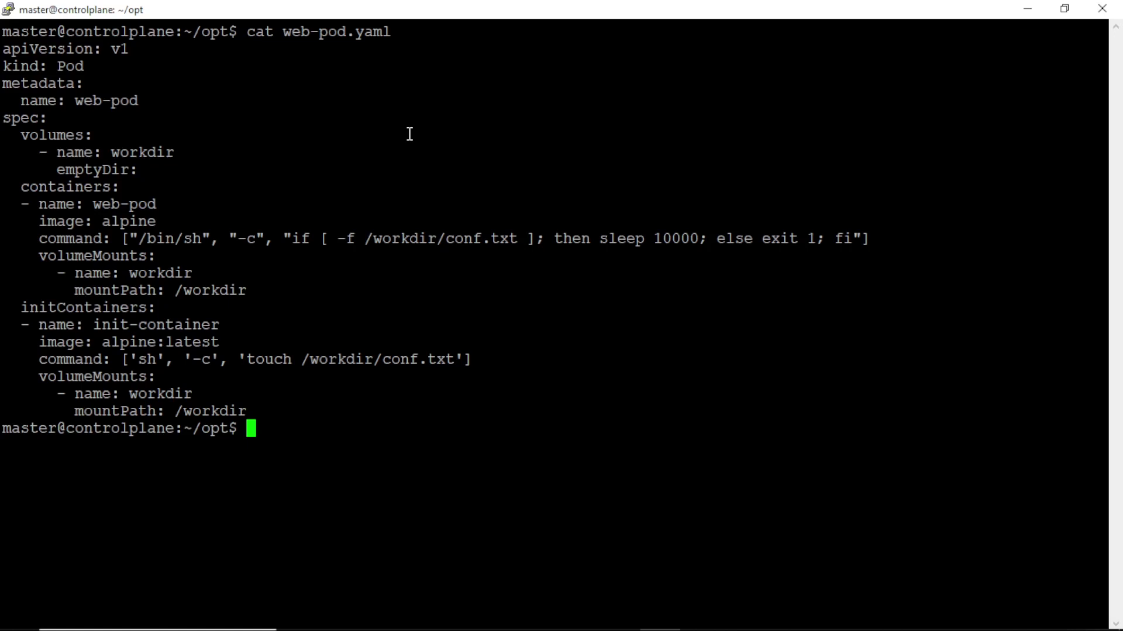
Step: Write kubectl apply -f web-pod.yaml at the prompt without running it
{"action": "key", "text": "Up"}
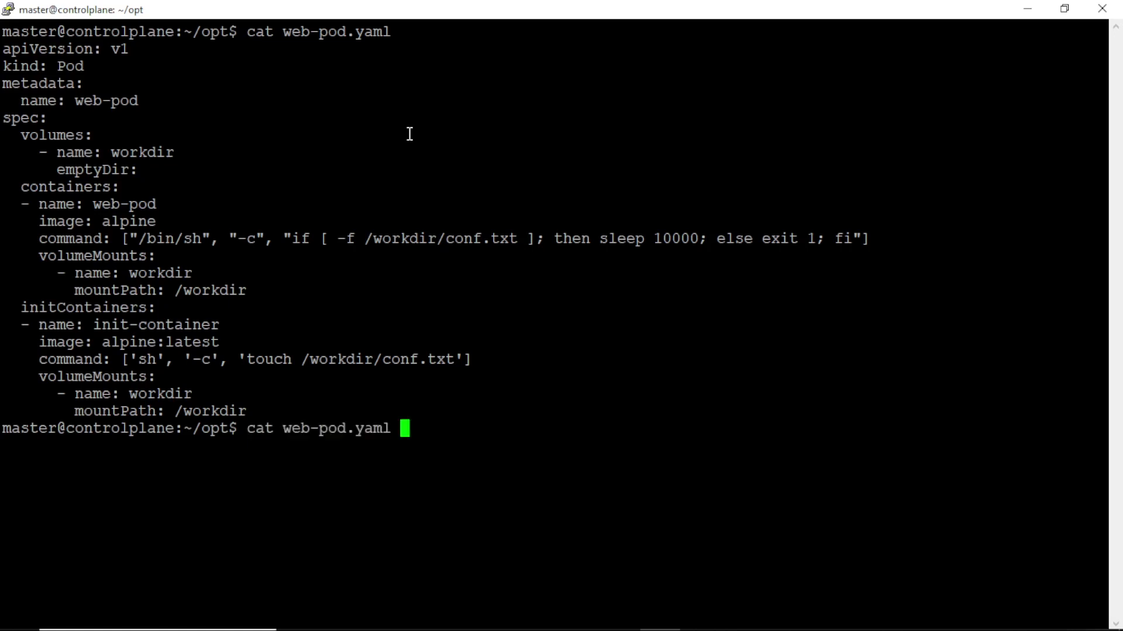
{"action": "key", "text": "Up"}
{"action": "key", "text": "Up"}
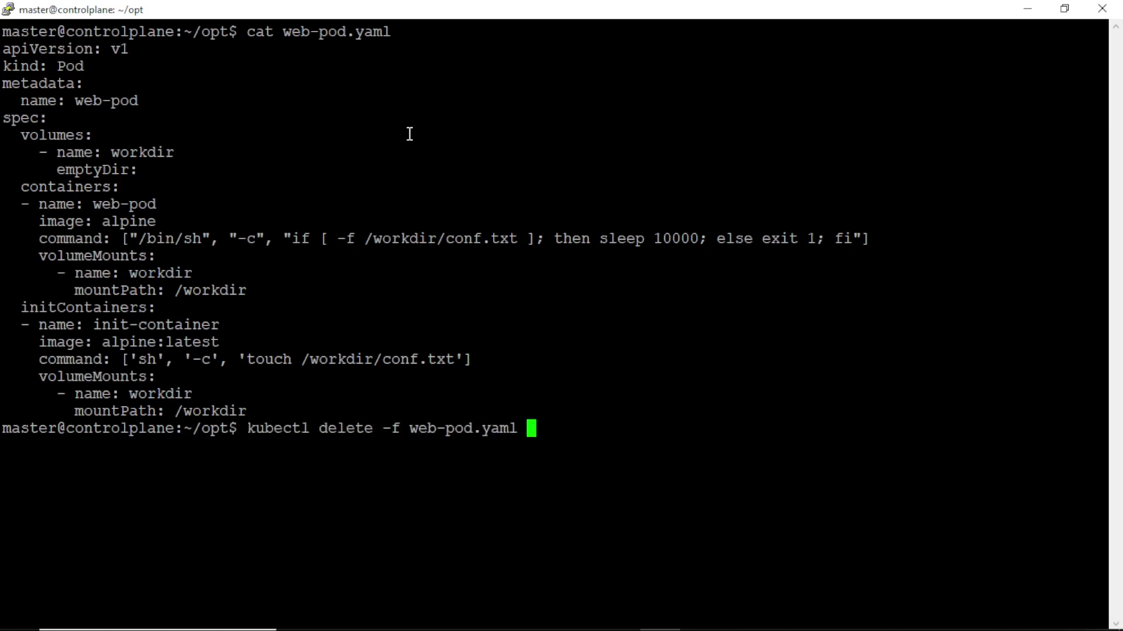
{"action": "key", "text": "Down"}
{"action": "key", "text": "Down"}
{"action": "key", "text": "Down"}
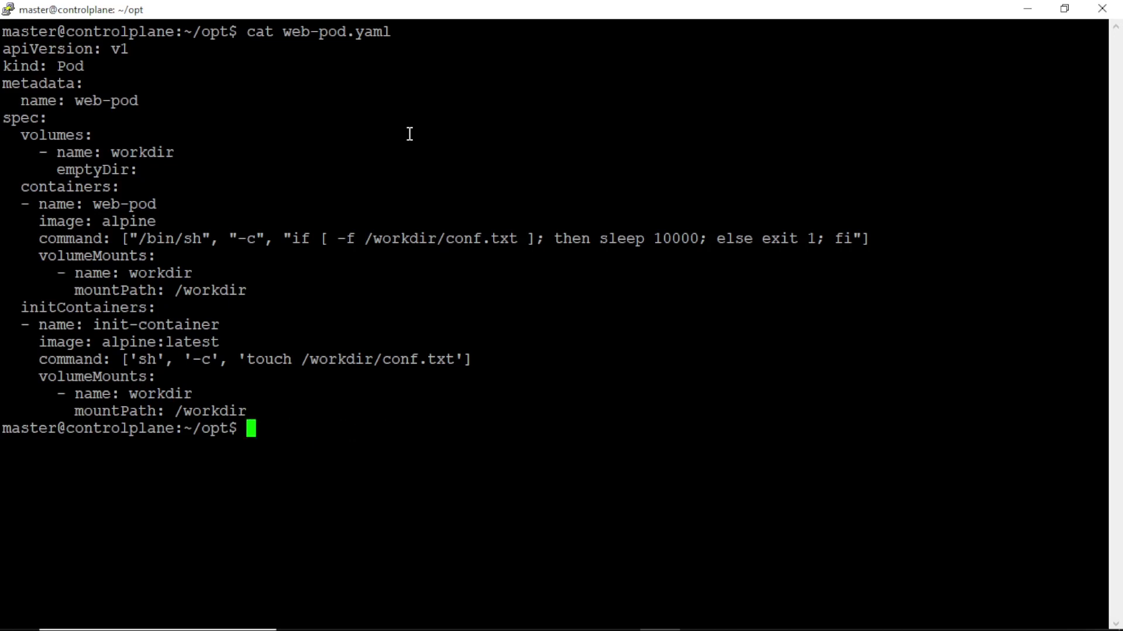
{"action": "type", "text": "kubectl a"}
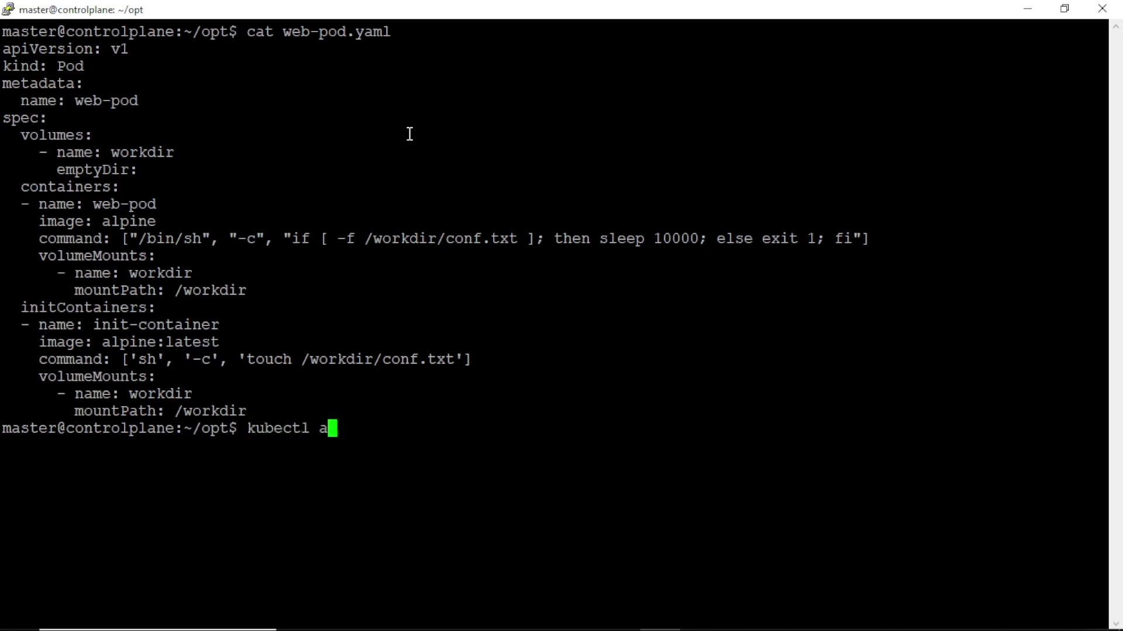
{"action": "type", "text": "pply -f "}
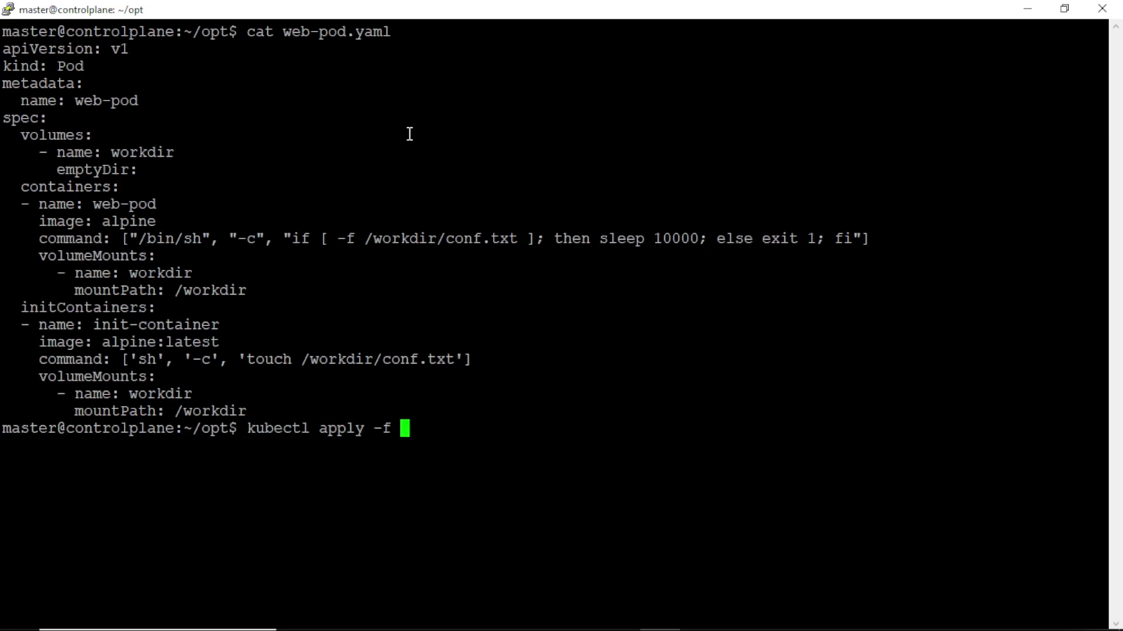
{"action": "type", "text": "we"}
Step: Apply web-pod.yaml and list pods, highlighting web-pod's Init:0/1 status
{"action": "key", "text": "Tab"}
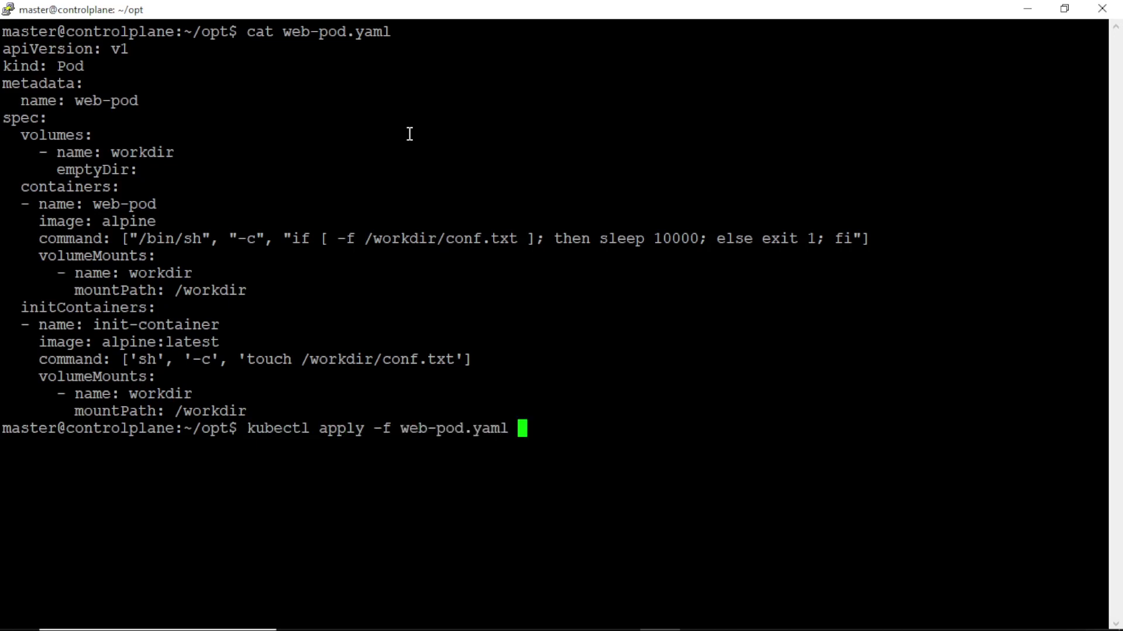
{"action": "key", "text": "Return"}
{"action": "key", "text": "Up"}
{"action": "key", "text": "Up"}
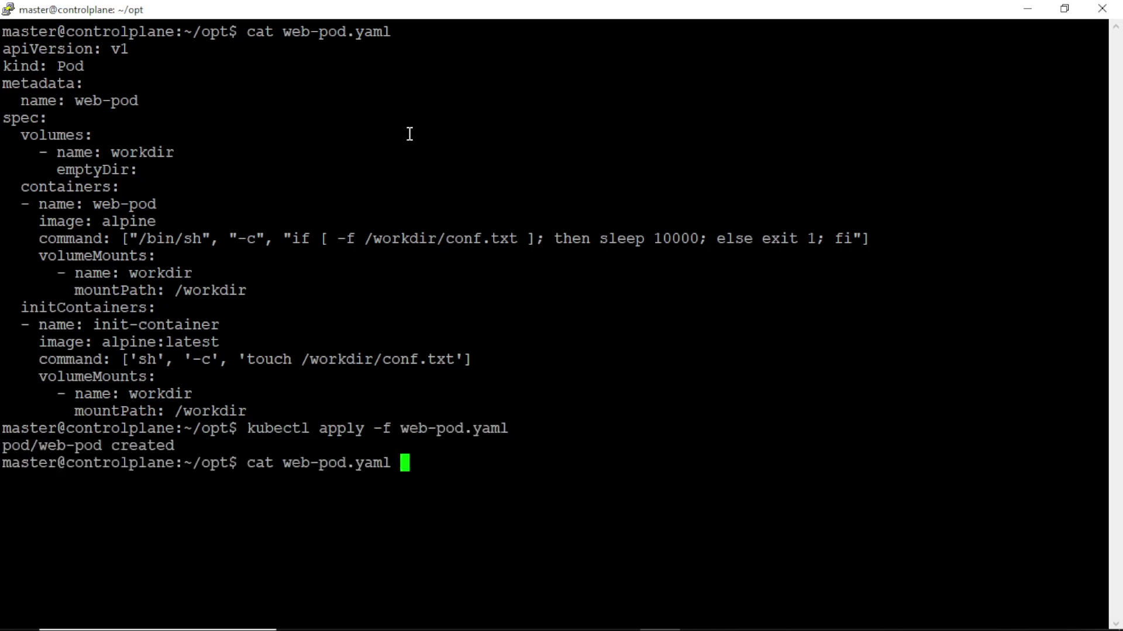
{"action": "key", "text": "Up"}
{"action": "key", "text": "Up"}
{"action": "key", "text": "Return"}
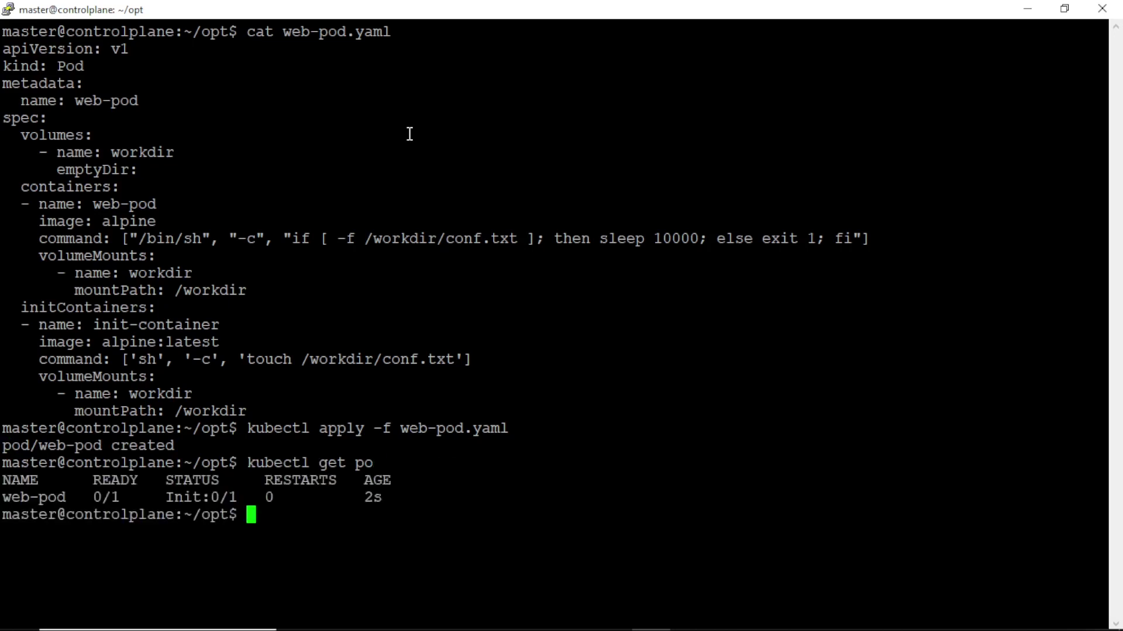
{"action": "left_click_drag", "start_coordinate": [67, 497], "coordinate": [246, 497]}
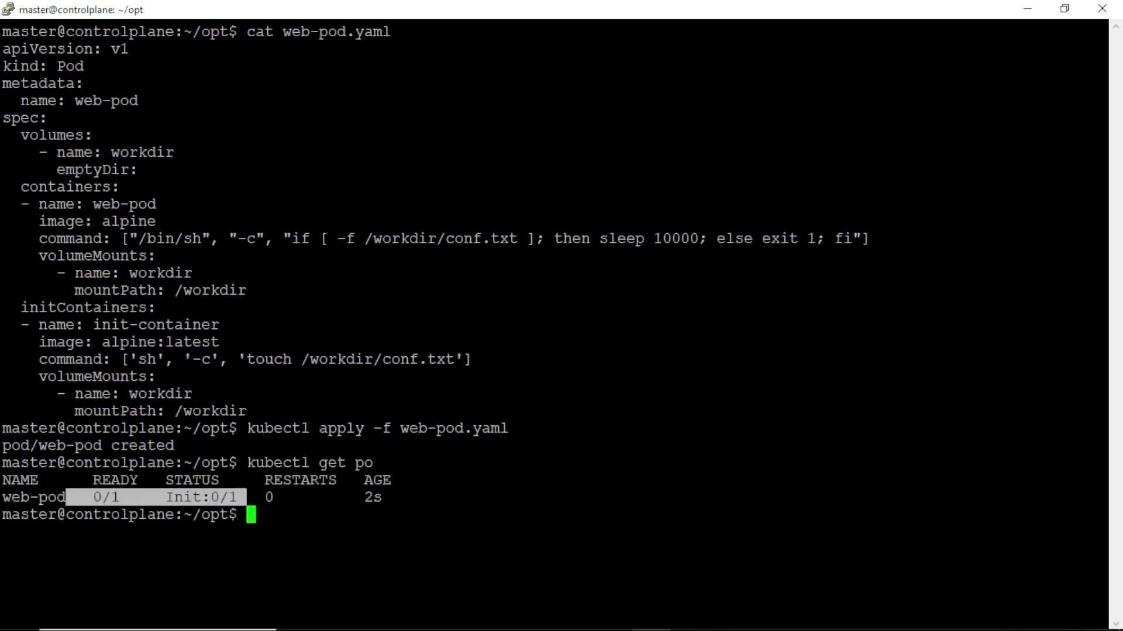
{"action": "left_click", "coordinate": [327, 524]}
Step: List pods again and highlight web-pod showing 1/1 Running
{"action": "key", "text": "Up"}
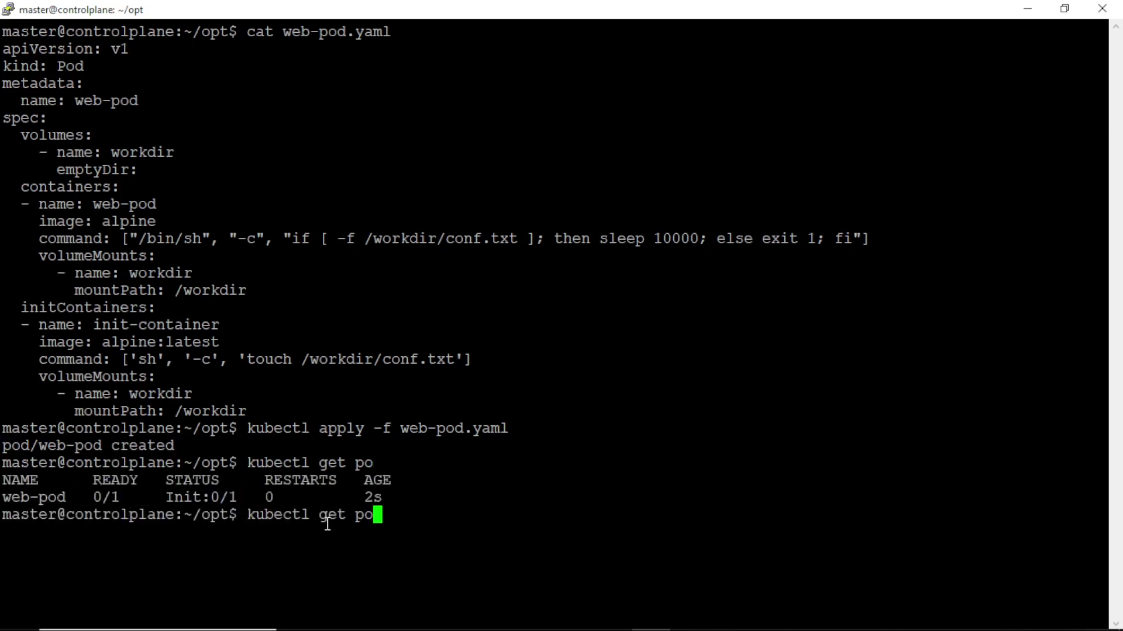
{"action": "key", "text": "Up"}
{"action": "key", "text": "Down"}
{"action": "key", "text": "Return"}
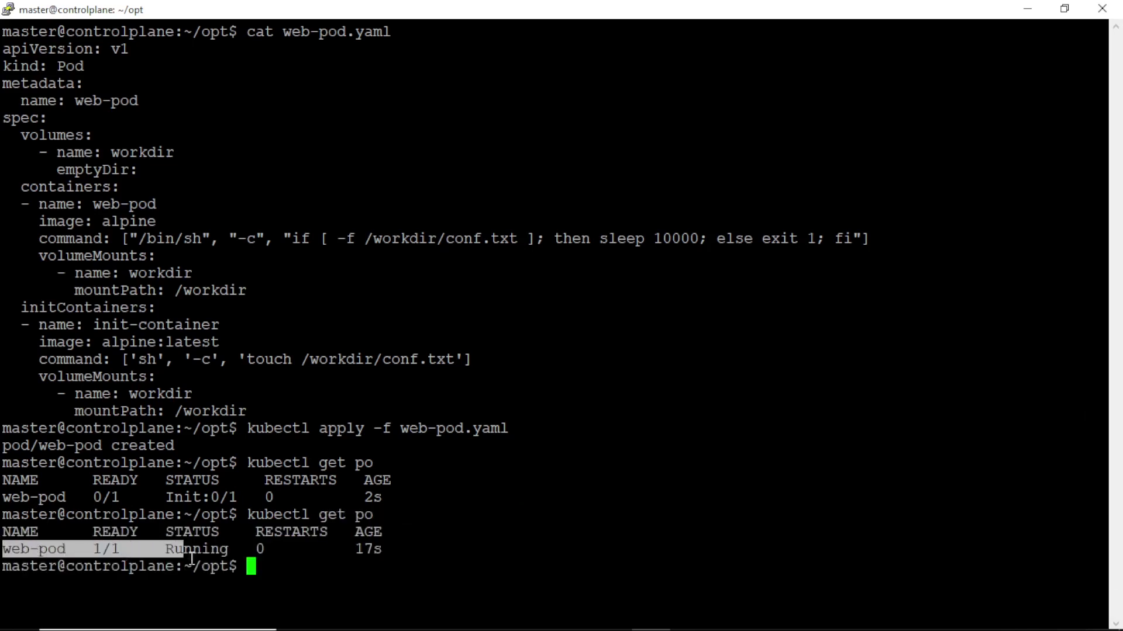
{"action": "left_click_drag", "start_coordinate": [3, 549], "coordinate": [228, 550]}
{"action": "left_click", "coordinate": [339, 573]}
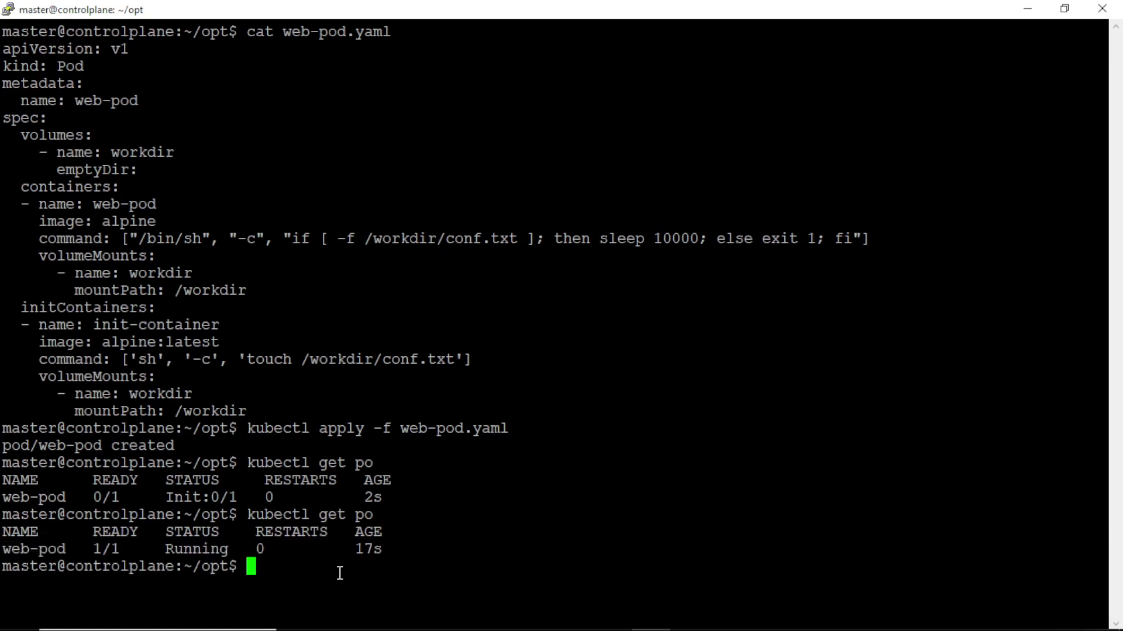
{"action": "type", "text": "clear"}
Step: Clear the terminal, list pods, and run kubectl describe po web-pod
{"action": "key", "text": "Return"}
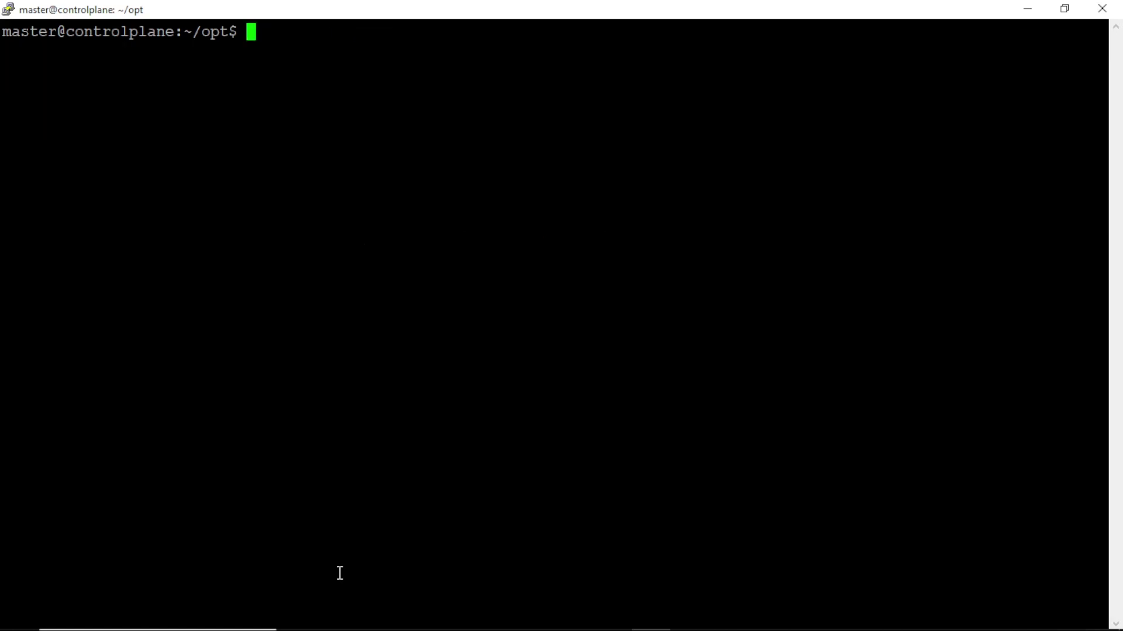
{"action": "type", "text": "clear"}
{"action": "key", "text": "Up"}
{"action": "key", "text": "Up"}
{"action": "key", "text": "Return"}
{"action": "type", "text": "k"}
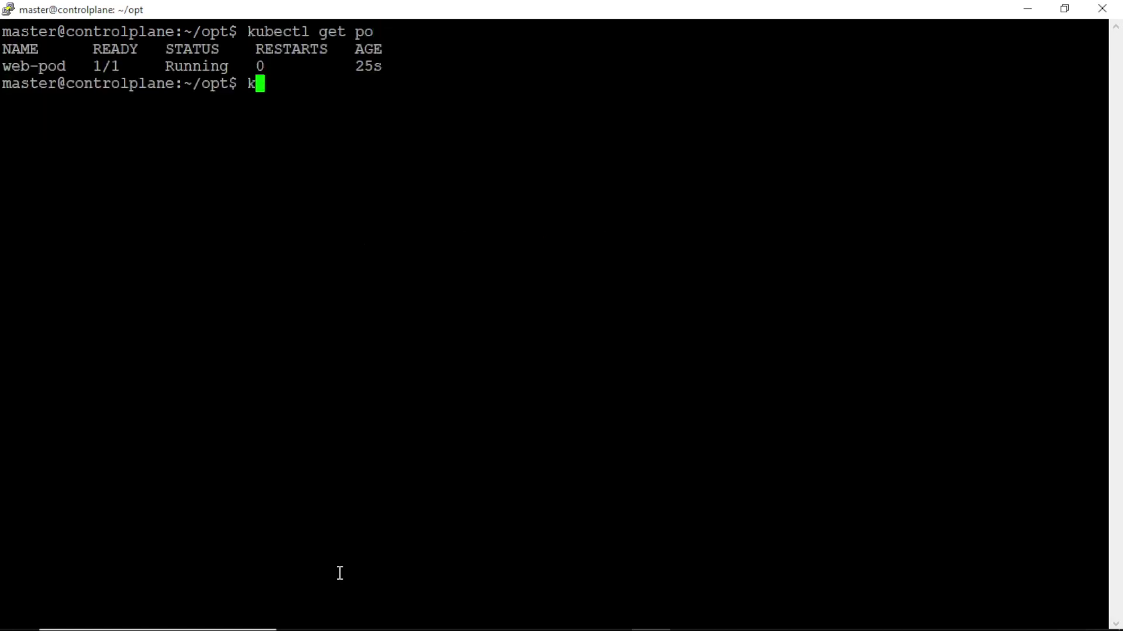
{"action": "type", "text": "ubectl sde"}
{"action": "key", "text": "BackSpace"}
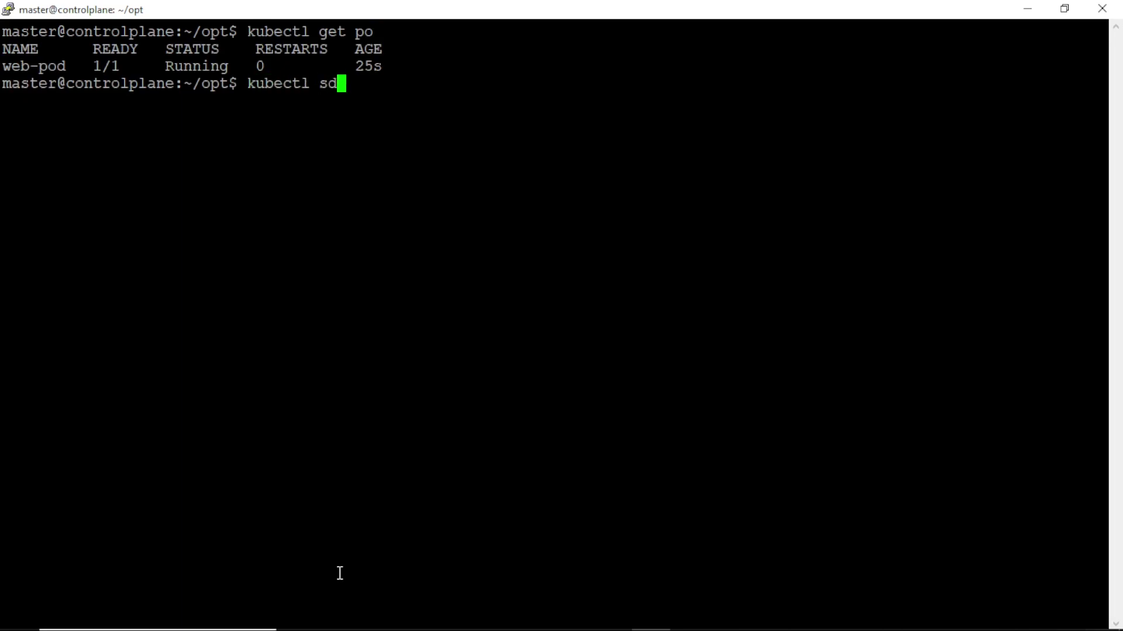
{"action": "key", "text": "BackSpace"}
{"action": "key", "text": "BackSpace"}
{"action": "type", "text": "describe "}
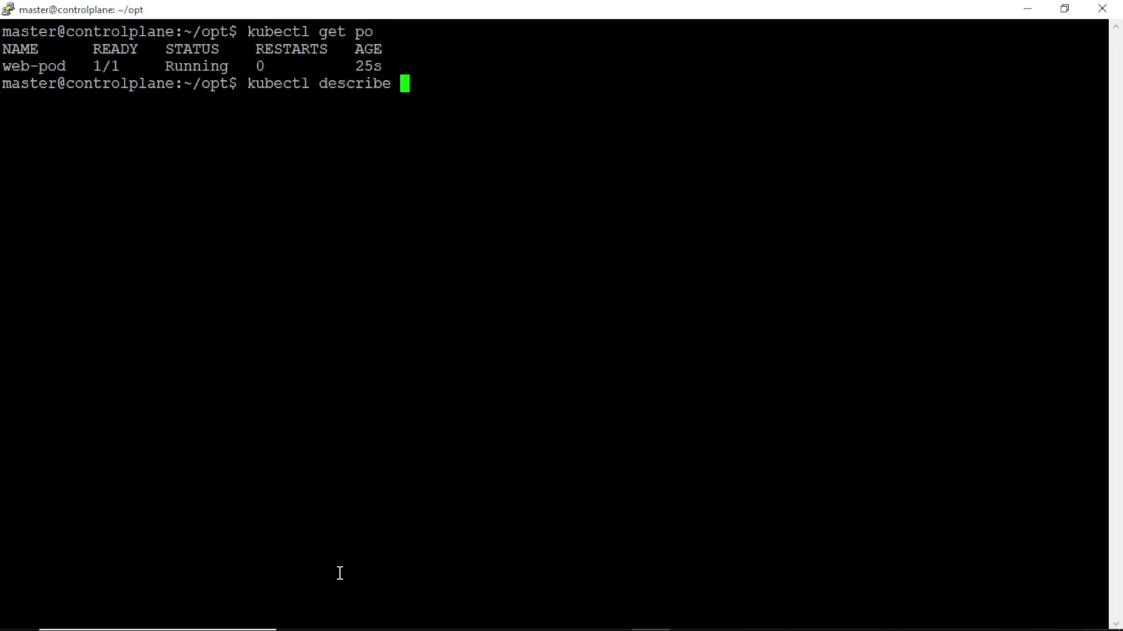
{"action": "type", "text": "po web"}
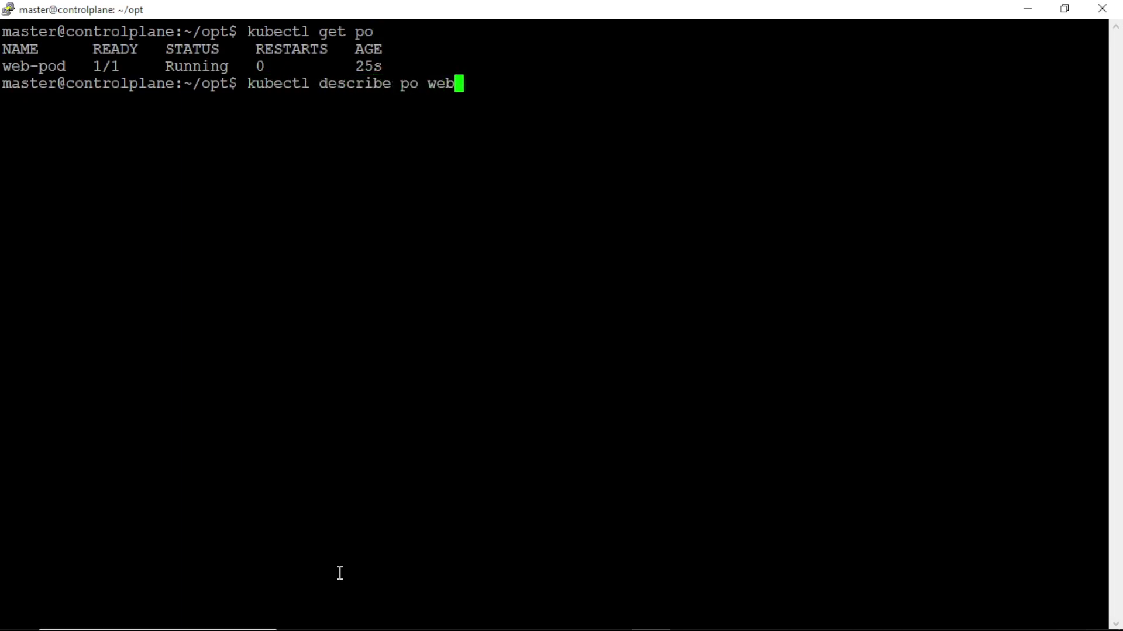
{"action": "type", "text": "-pod"}
{"action": "key", "text": "Return"}
{"action": "left_click_drag", "start_coordinate": [1120, 559], "coordinate": [1057, 229]}
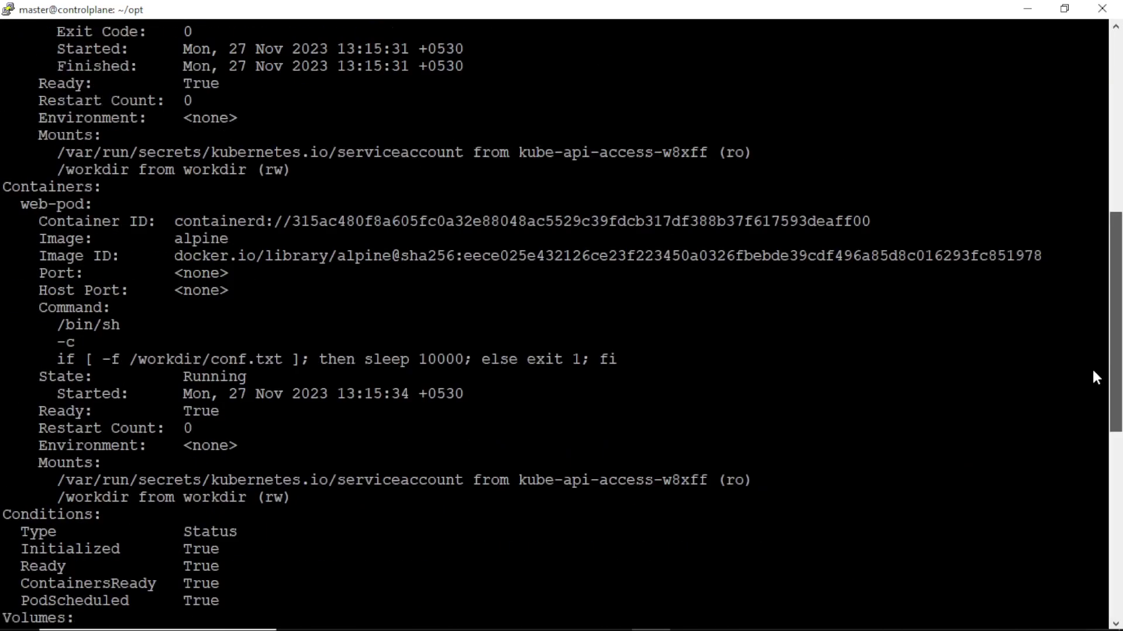
{"action": "scroll", "coordinate": [1058, 228], "scroll_direction": "up", "scroll_amount": 1}
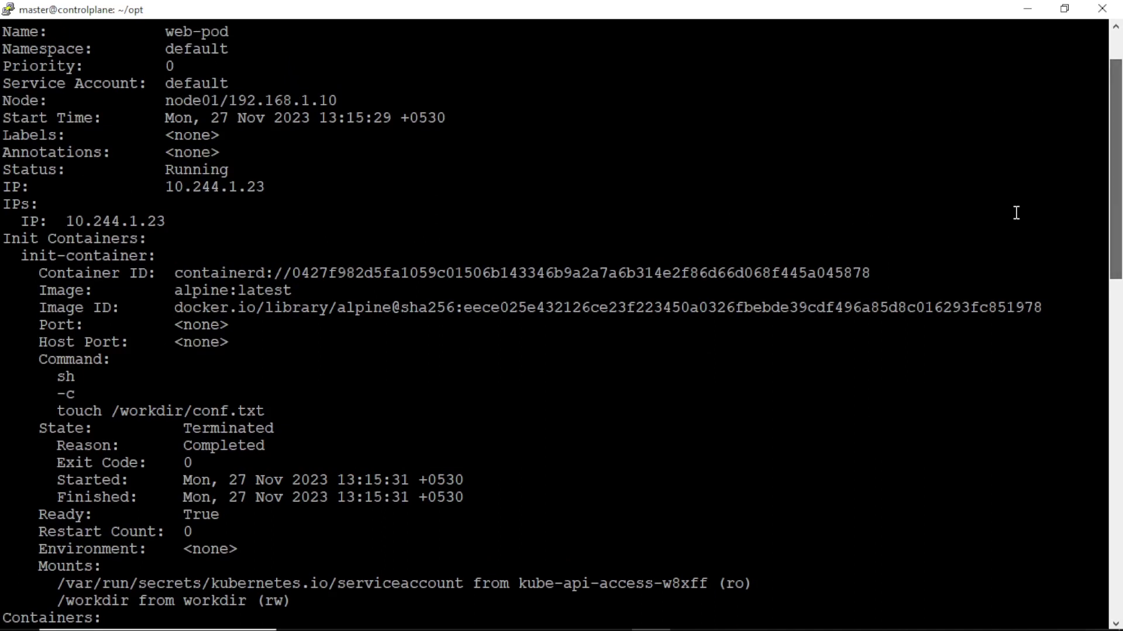
Step: Highlight the Init Containers touch /workdir/conf.txt command, Terminated state and Completed reason
{"action": "left_click_drag", "start_coordinate": [12, 242], "coordinate": [147, 239]}
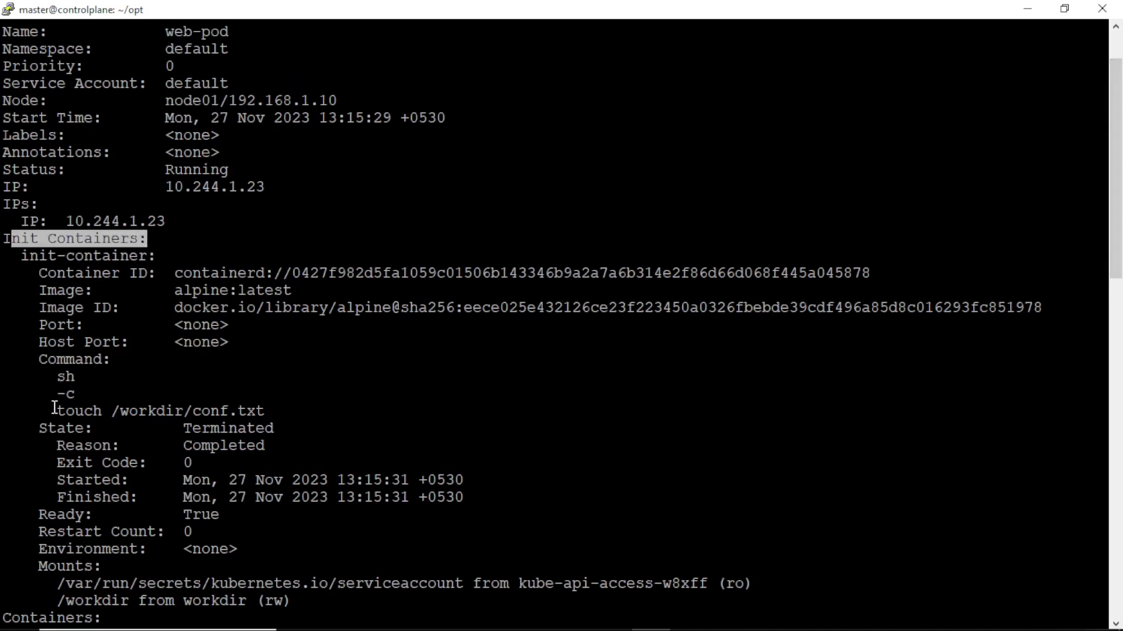
{"action": "left_click_drag", "start_coordinate": [65, 410], "coordinate": [263, 411]}
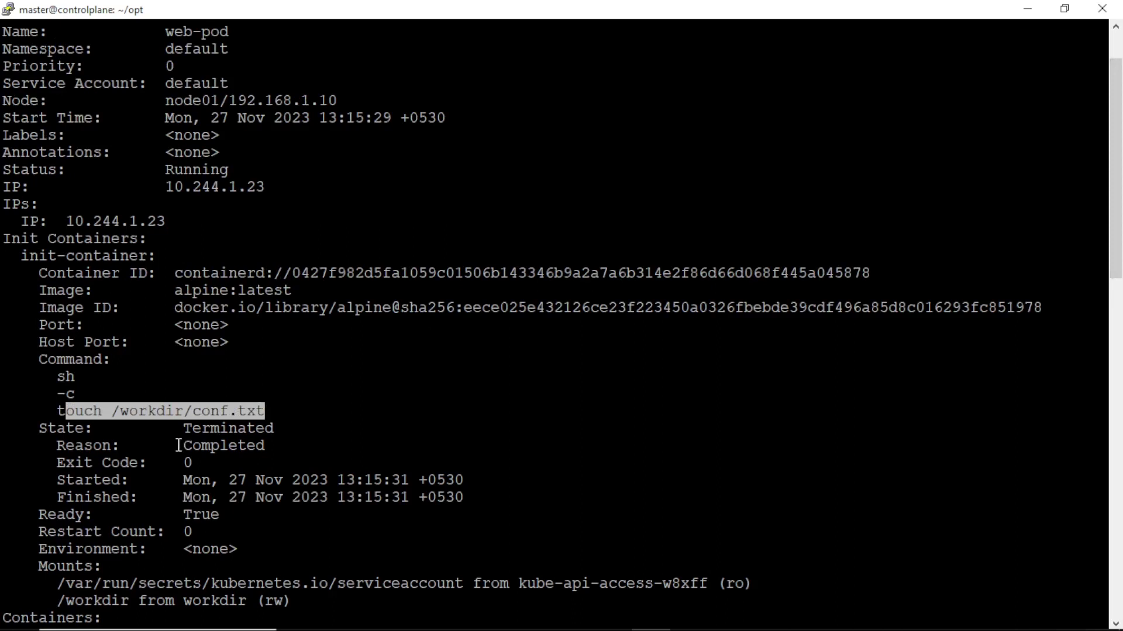
{"action": "left_click_drag", "start_coordinate": [181, 430], "coordinate": [250, 428]}
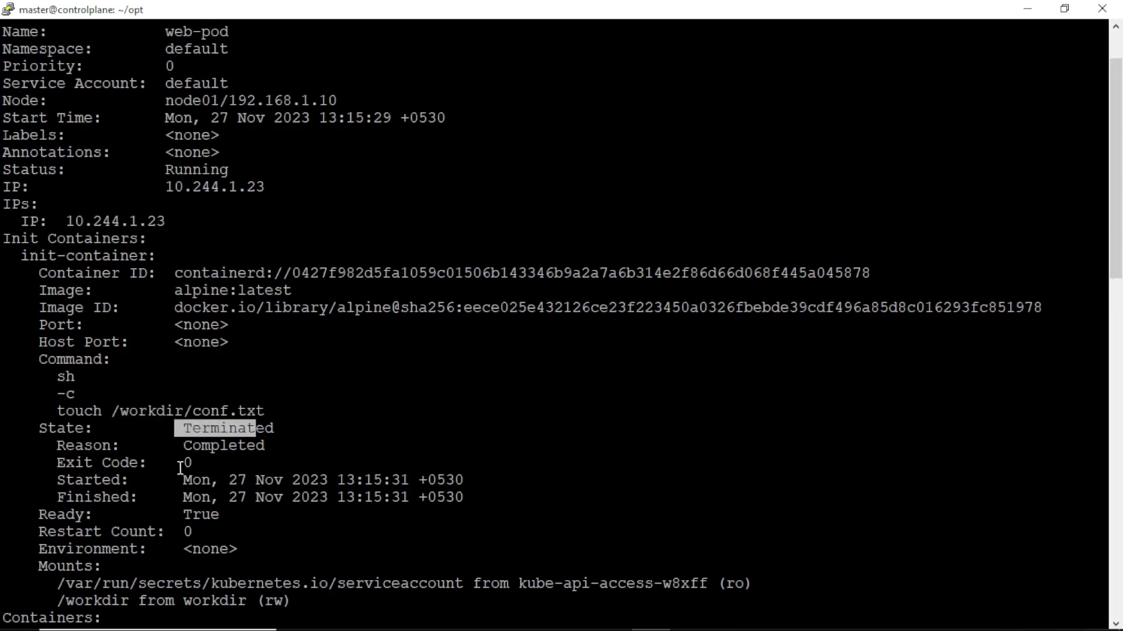
{"action": "left_click_drag", "start_coordinate": [175, 445], "coordinate": [281, 445]}
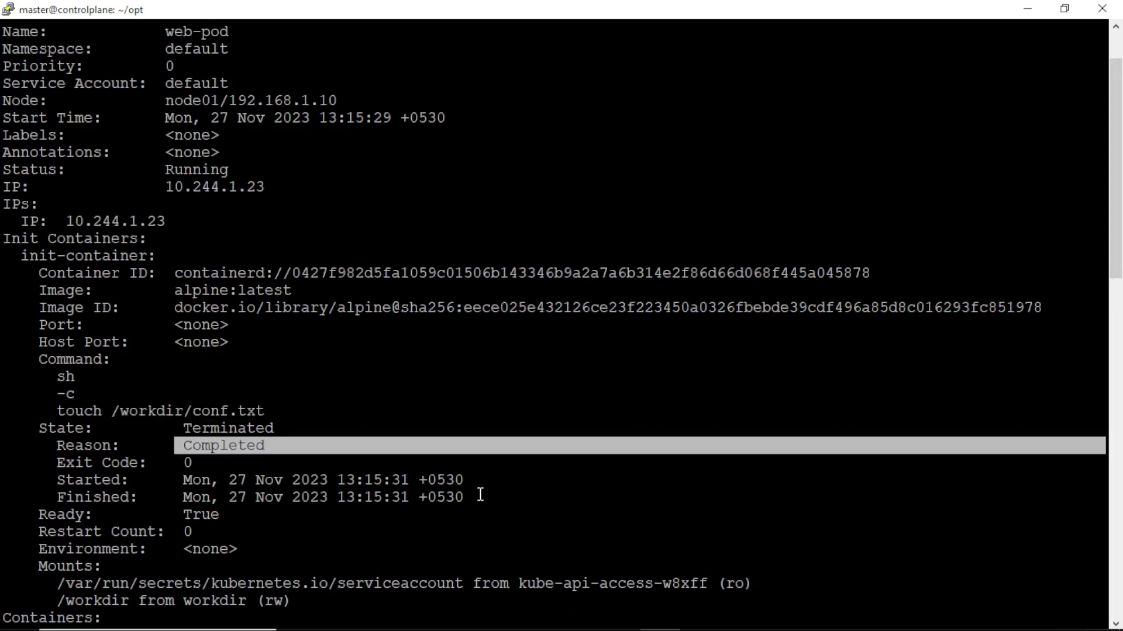
{"action": "left_click_drag", "start_coordinate": [1118, 241], "coordinate": [1118, 364]}
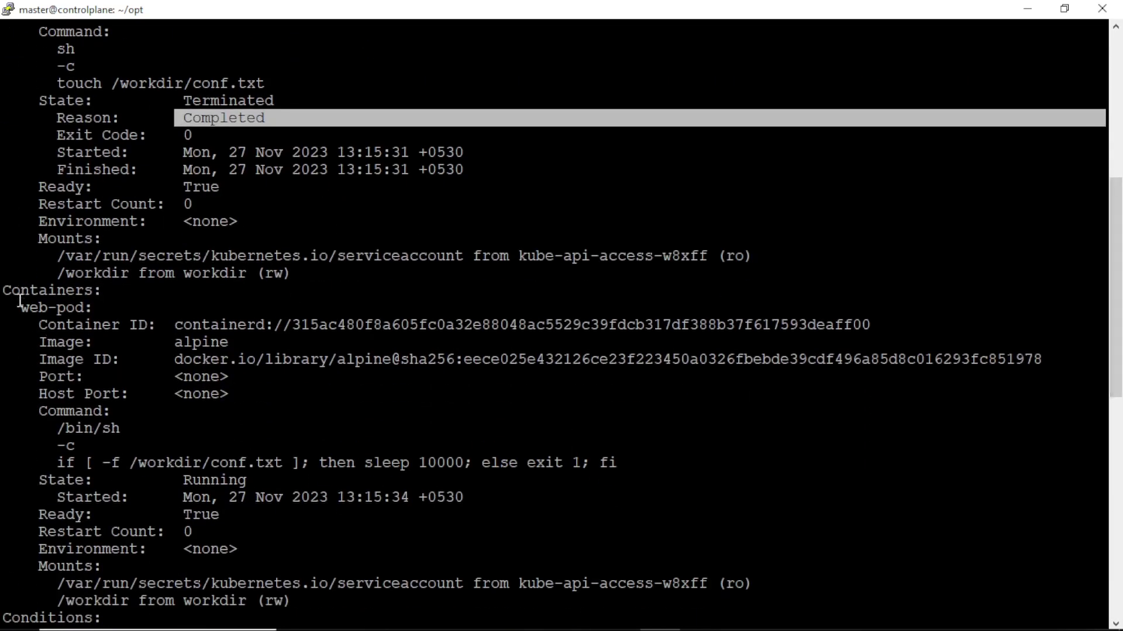
Step: Highlight the web-pod container's file check command and its Running state
{"action": "left_click_drag", "start_coordinate": [20, 307], "coordinate": [93, 308]}
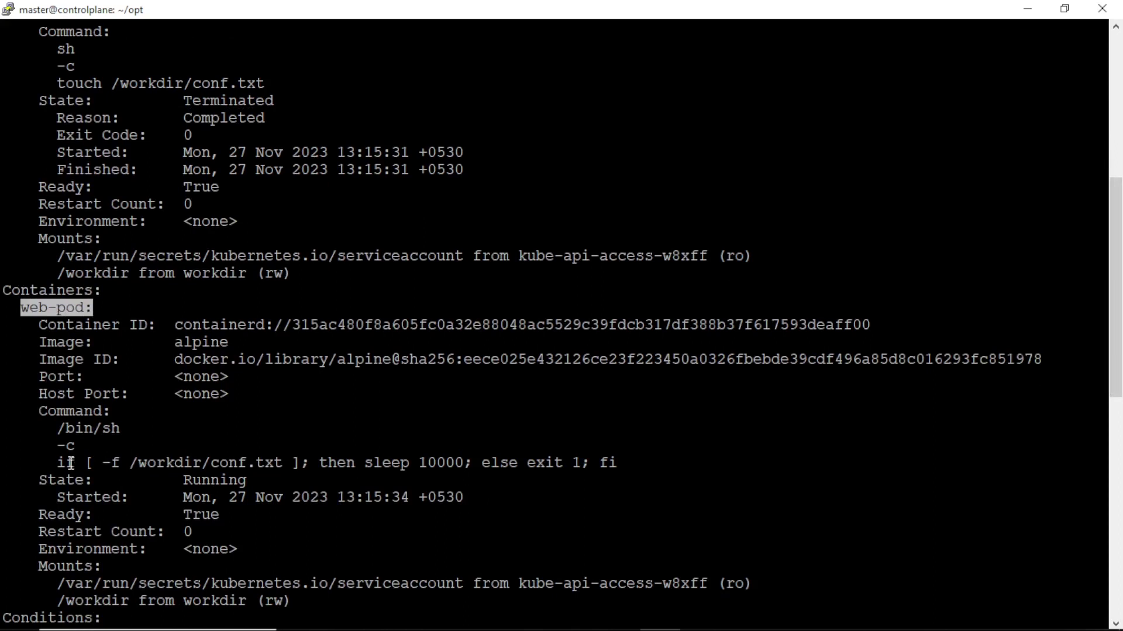
{"action": "left_click_drag", "start_coordinate": [58, 462], "coordinate": [480, 462]}
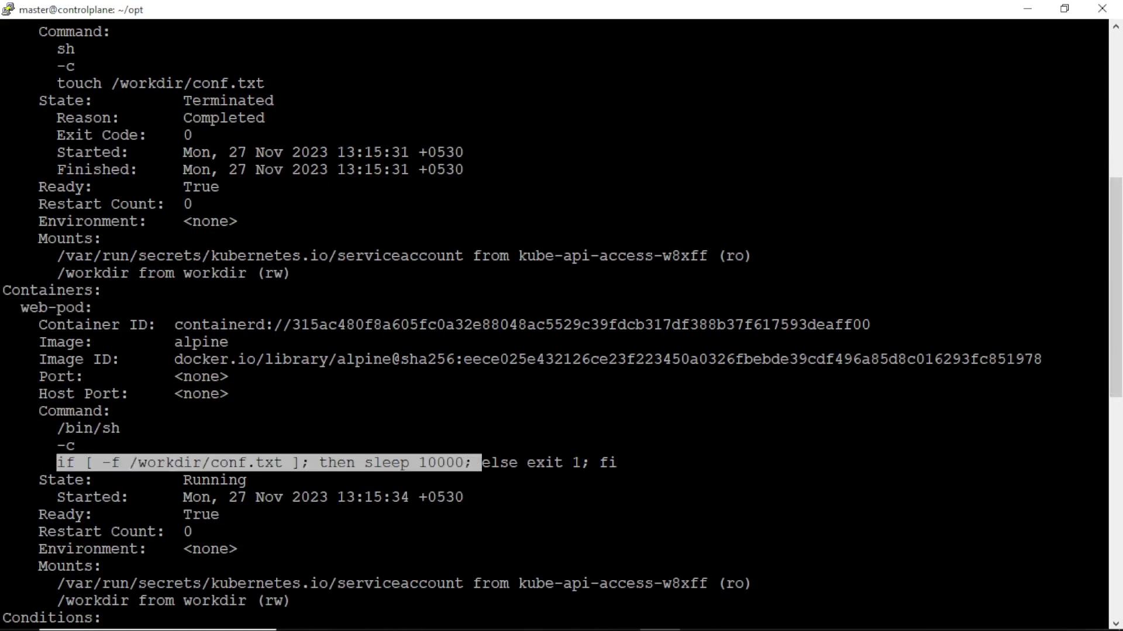
{"action": "left_click_drag", "start_coordinate": [294, 462], "coordinate": [185, 482]}
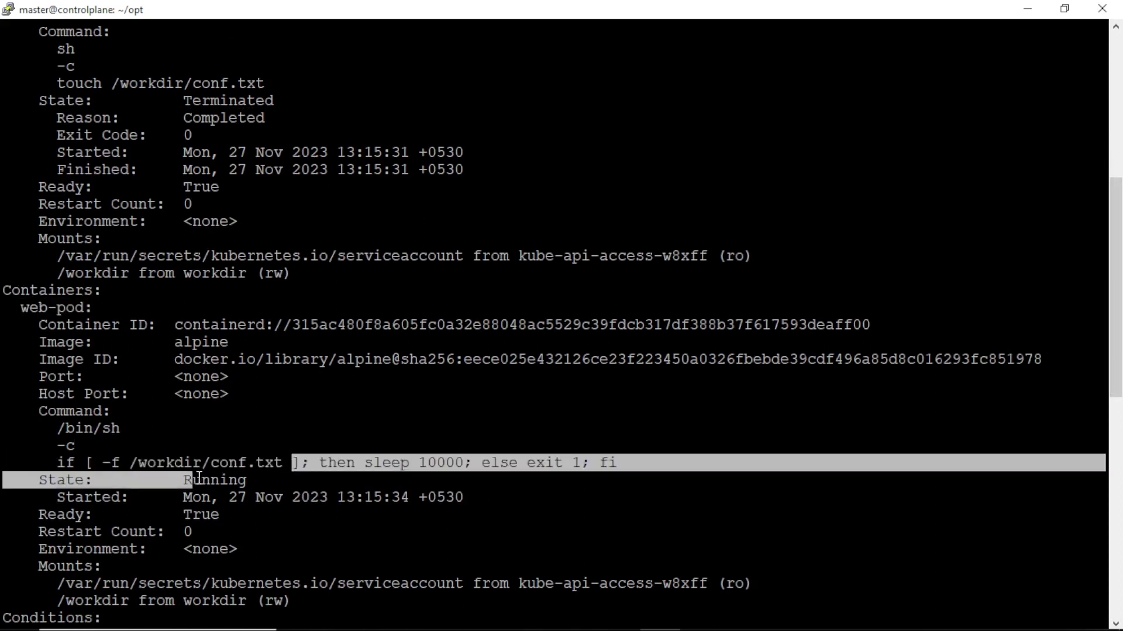
{"action": "left_click", "coordinate": [188, 479]}
{"action": "double_click", "coordinate": [187, 480]}
{"action": "left_click", "coordinate": [325, 499]}
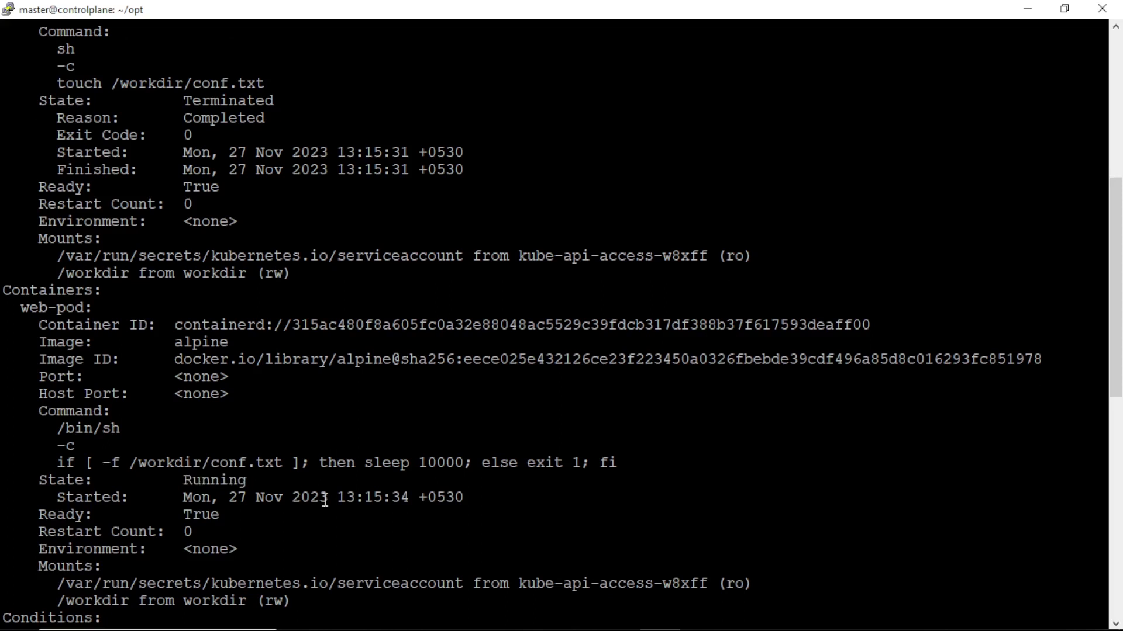
{"action": "key", "text": "Return"}
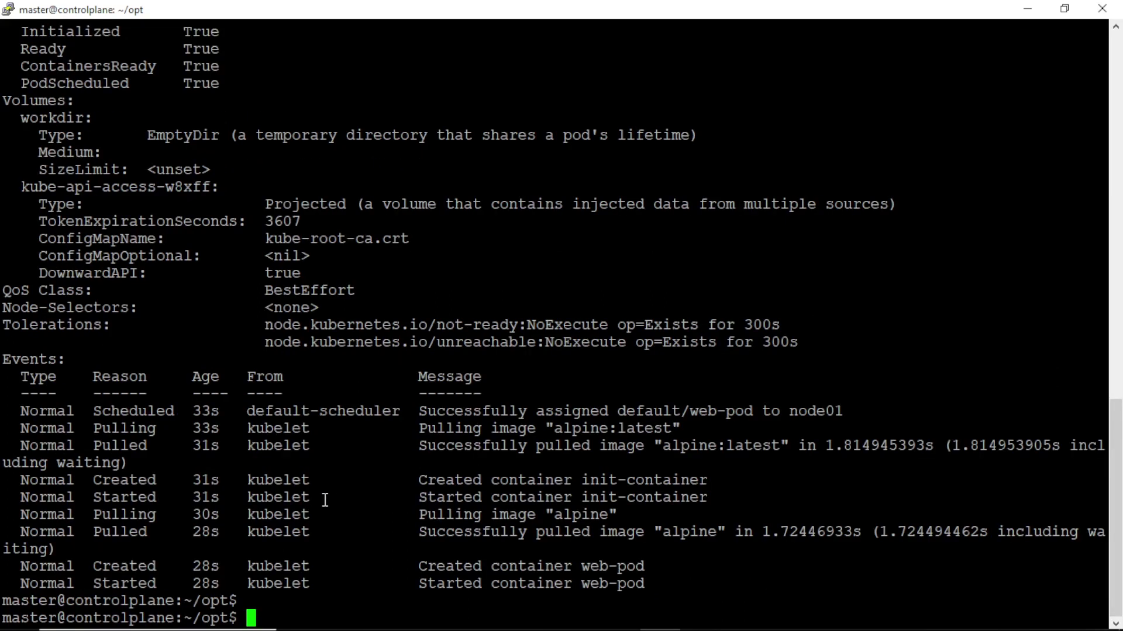
{"action": "type", "text": "clear"}
Step: Run clear to leave an empty prompt in ~/opt
{"action": "key", "text": "Return"}
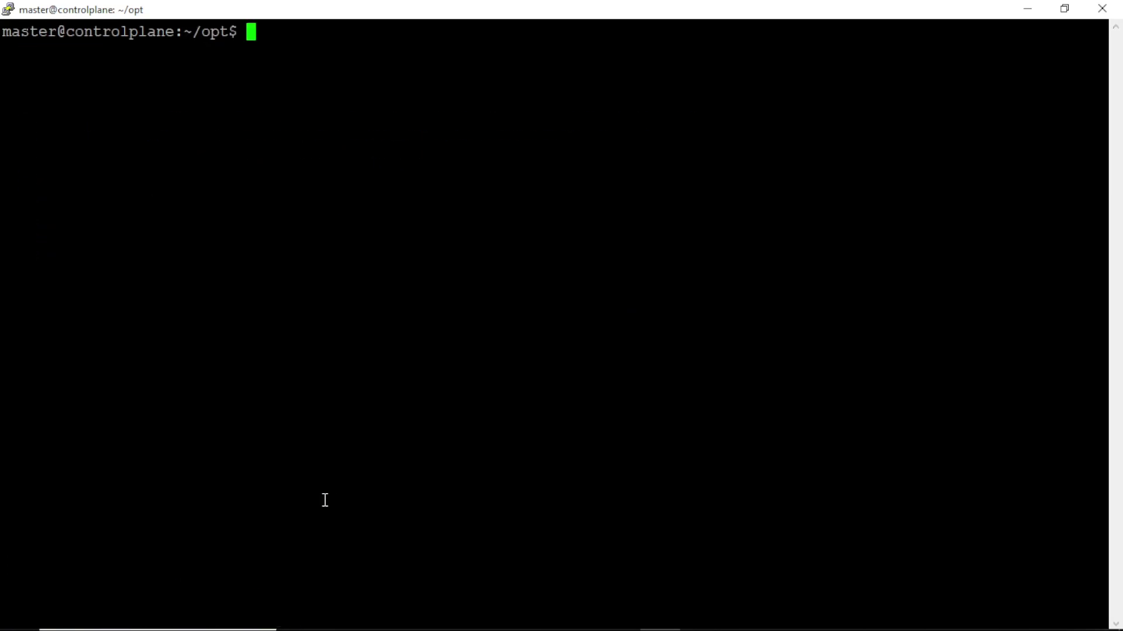